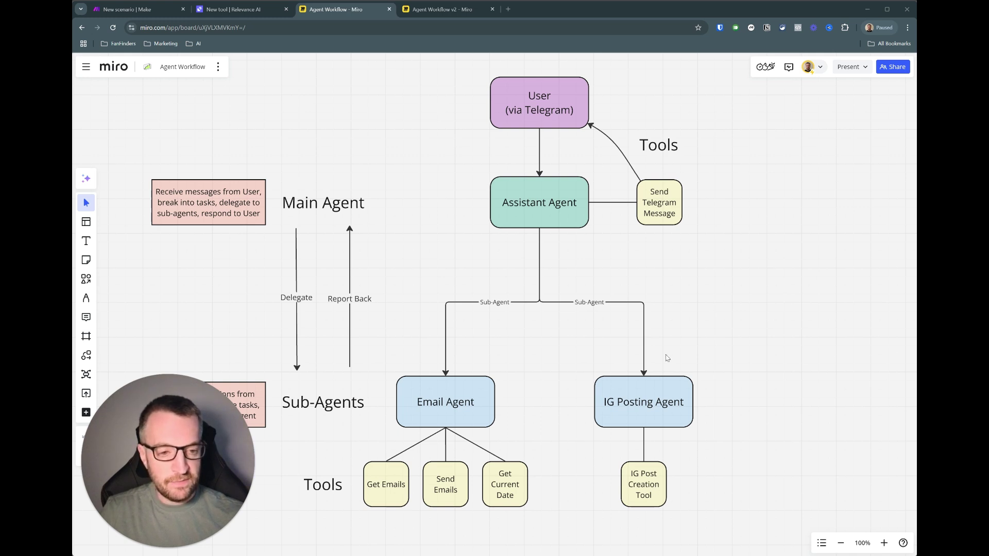
- Switch to the 'Agent Workflow v2 - Miro' board showing the Social Media Agent workflow
click(444, 9)
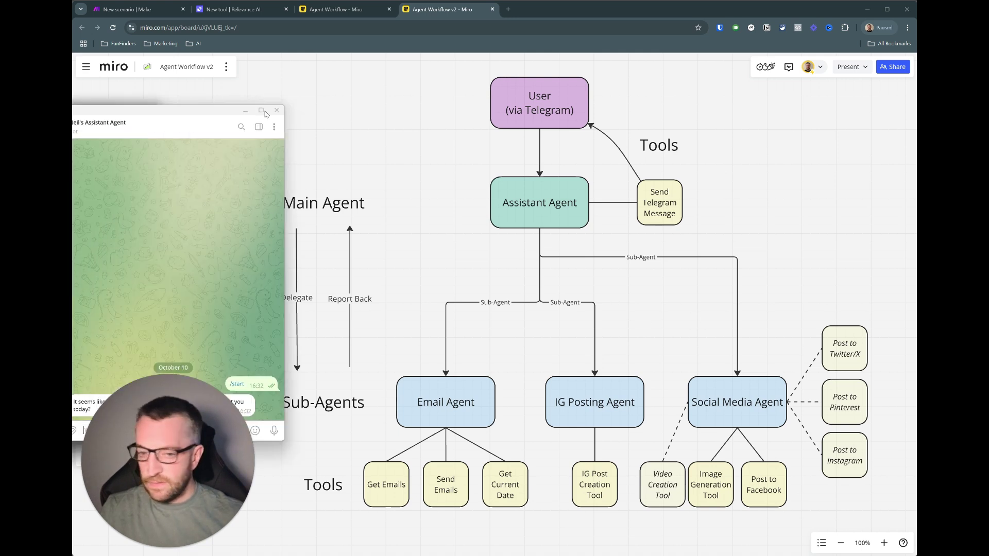
- Record and send a 10-second voice request to the assistant agent bot in Telegram
key(alt+Tab)
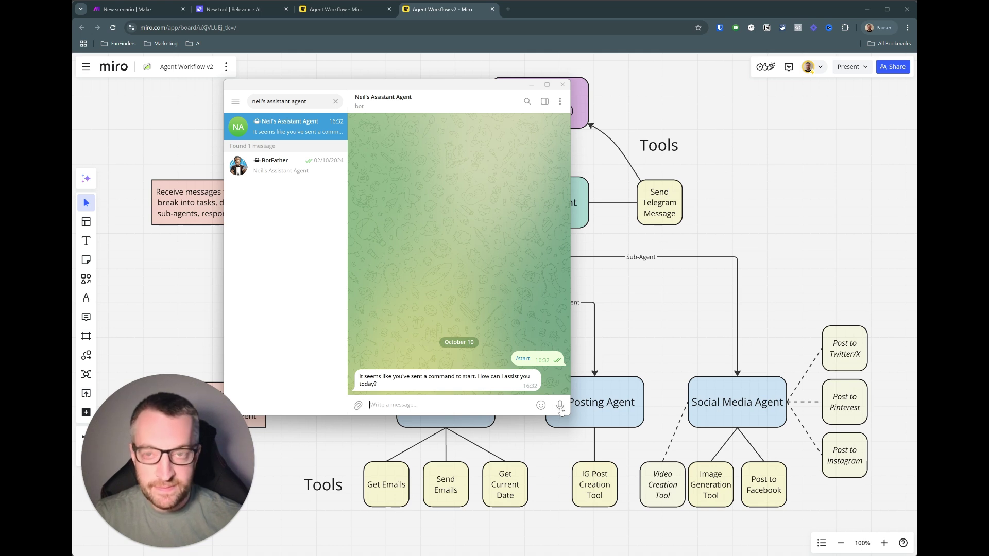
drag(561, 410, 560, 410)
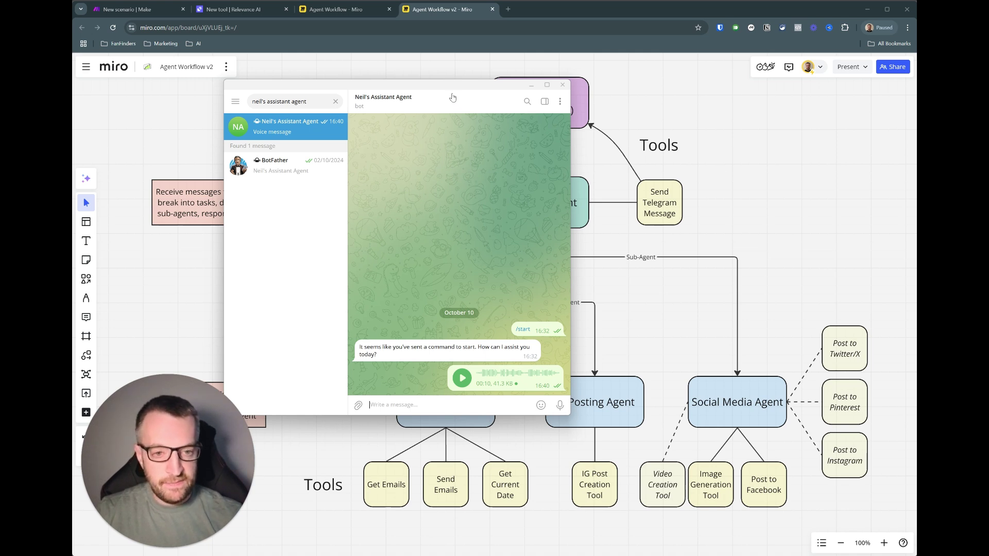
- Move the Telegram window left to read the bot's reply about the posted cat image
drag(449, 85, 329, 74)
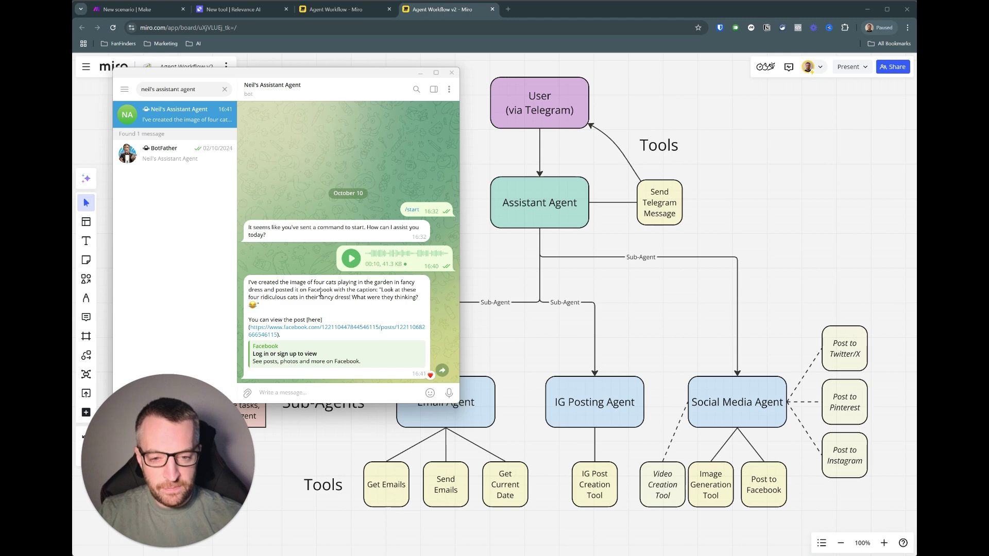
- Open the linked Facebook post of four fancy-dress cats, then return to the Miro v2 board
click(343, 327)
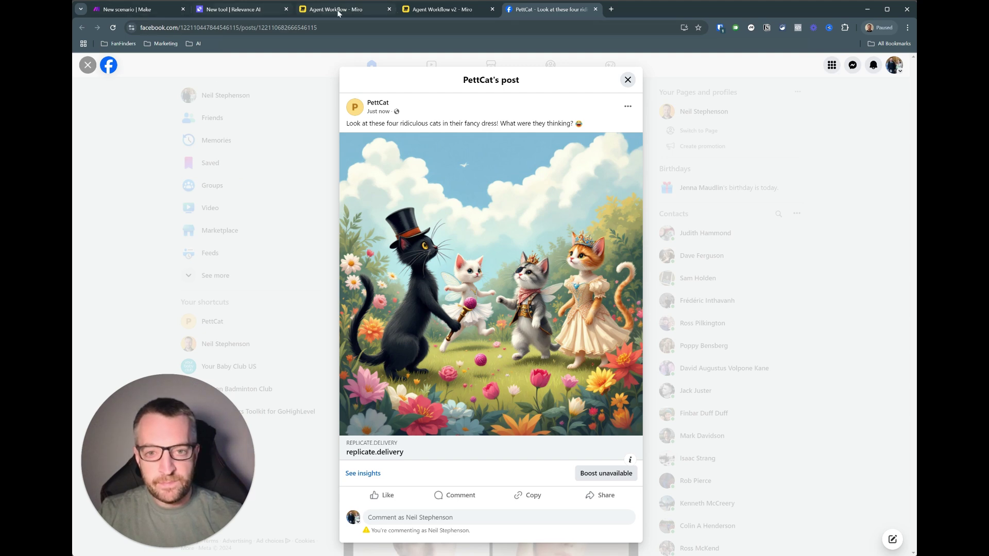
click(441, 10)
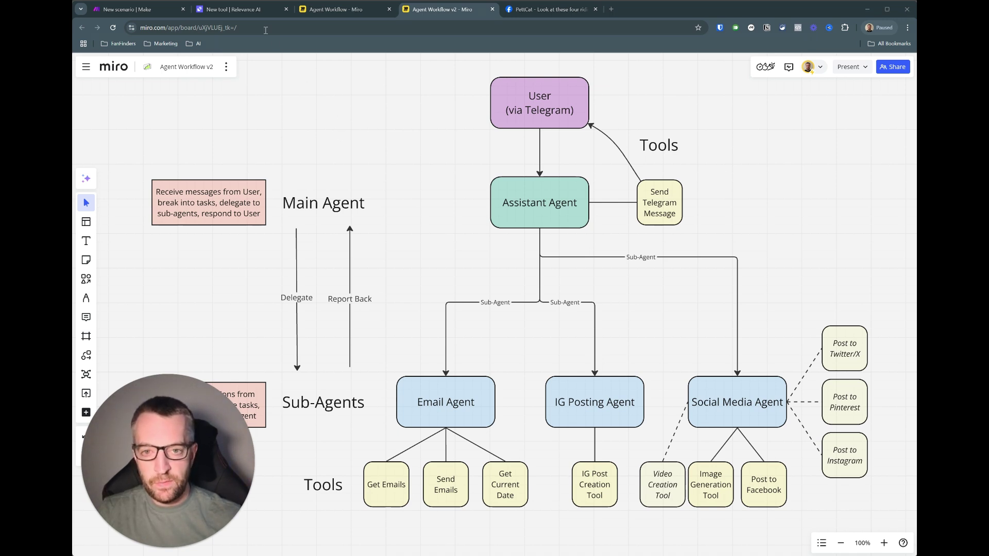
- Create a new Relevance AI tool with a text input titled 'Post Content'
click(248, 11)
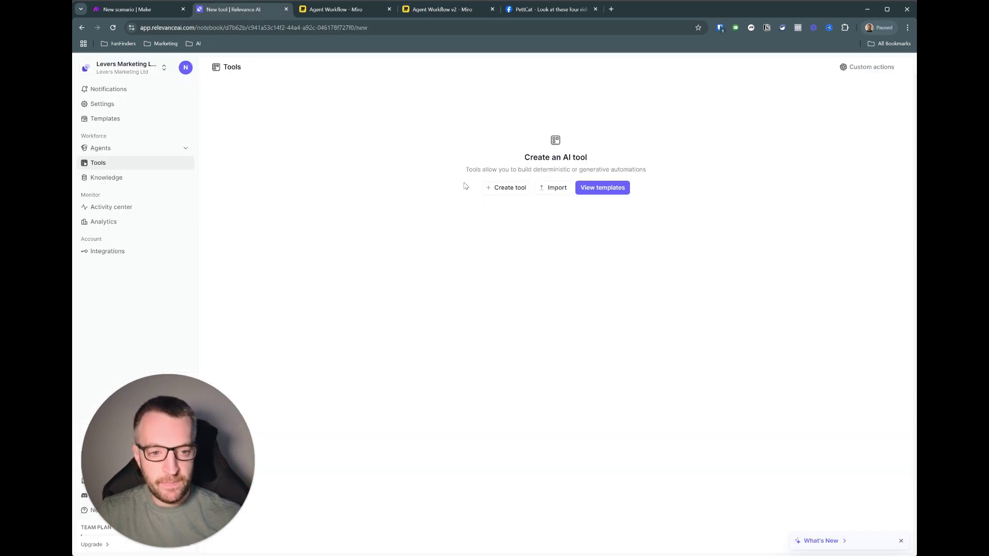
click(507, 189)
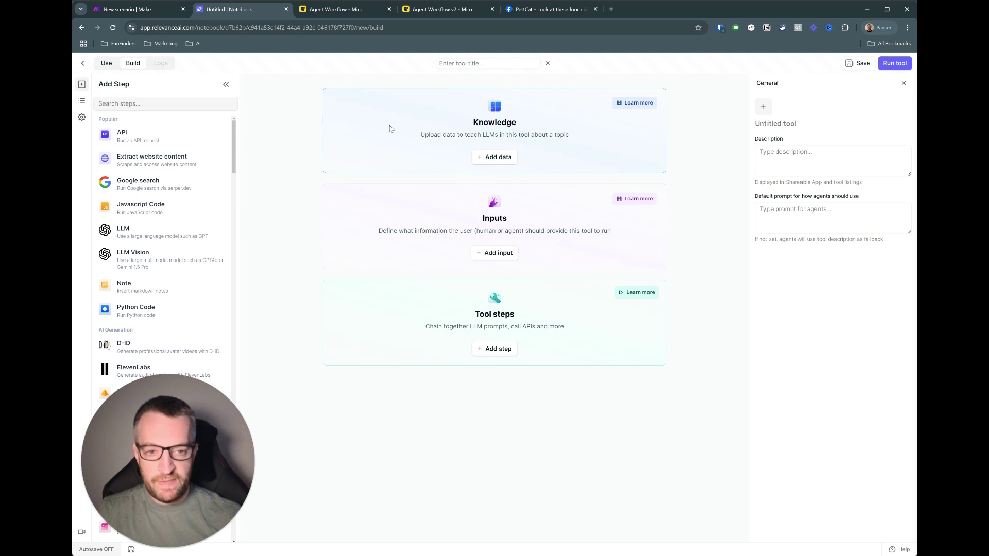
click(493, 253)
click(363, 255)
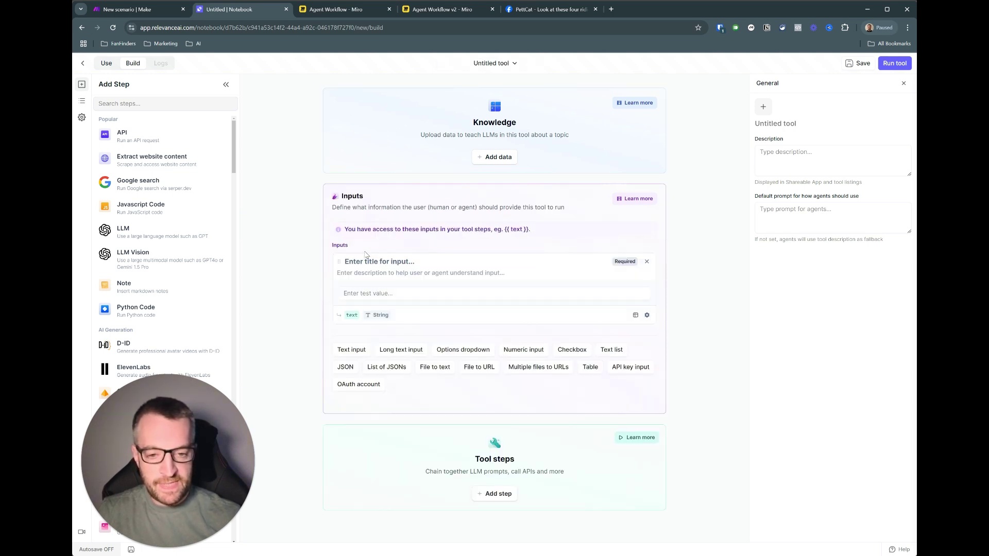
click(376, 264)
text(Post Content)
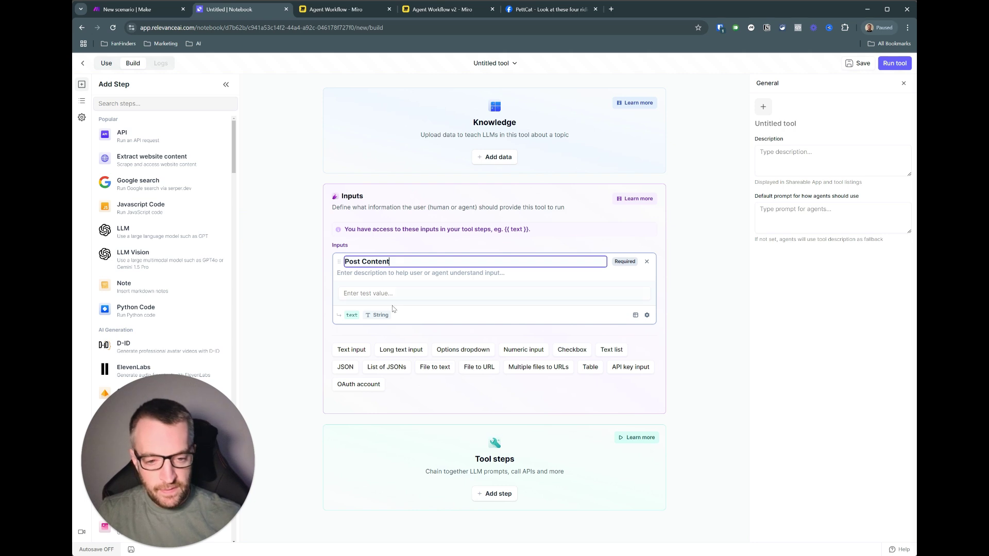
- Add a file-to-URL input titled 'Post Image'
click(477, 369)
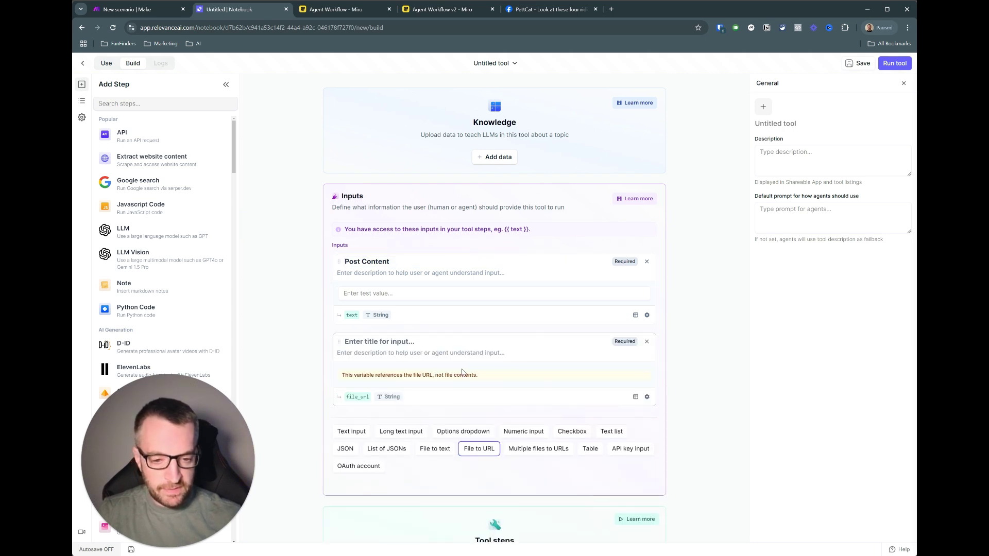
click(382, 342)
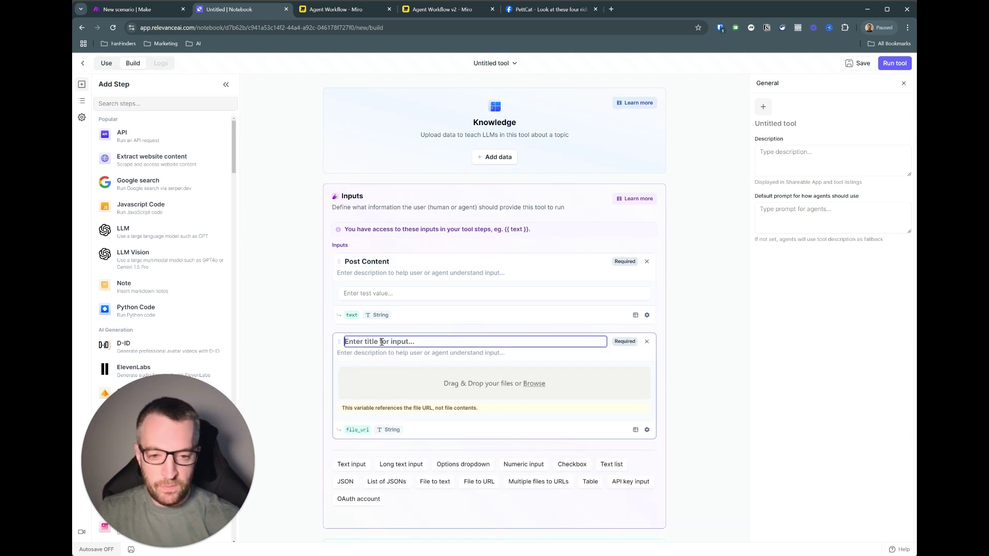
text(Post Image)
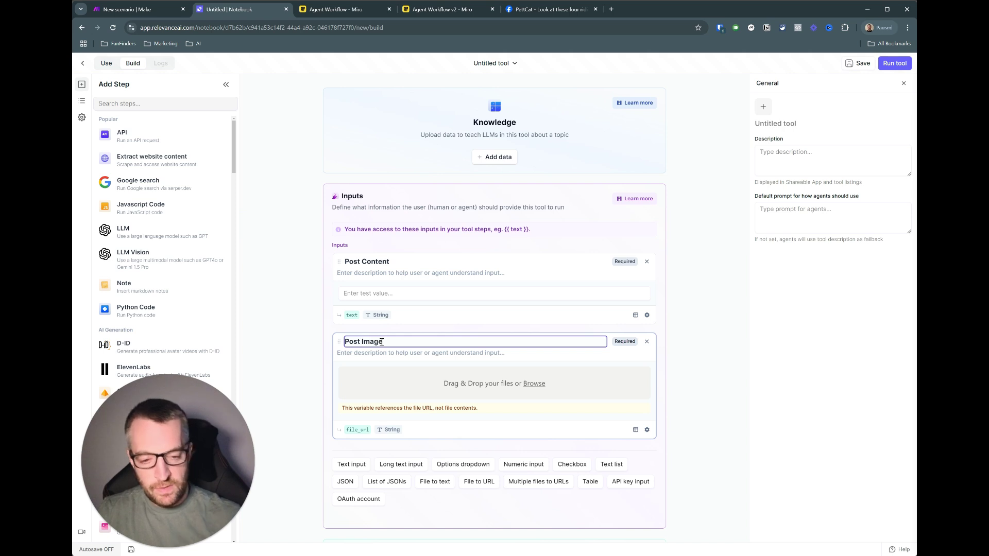
click(665, 343)
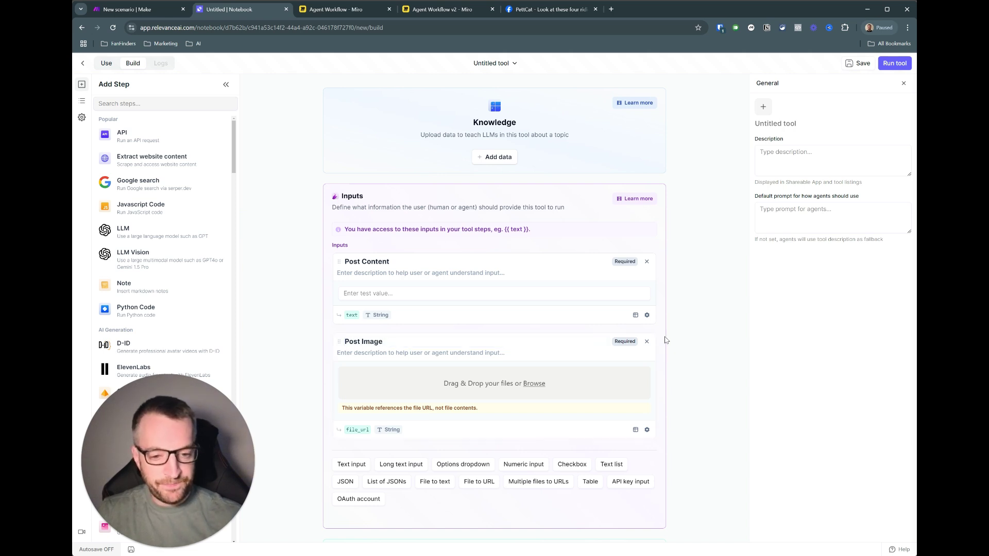
scroll(665, 340, down, 2)
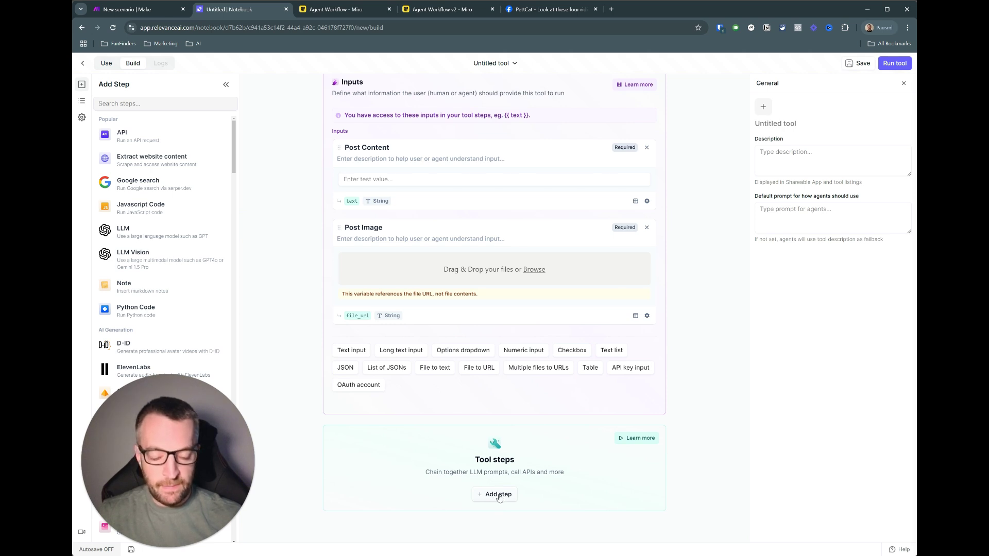
- Add an API step to the tool with its method set to POST
click(498, 495)
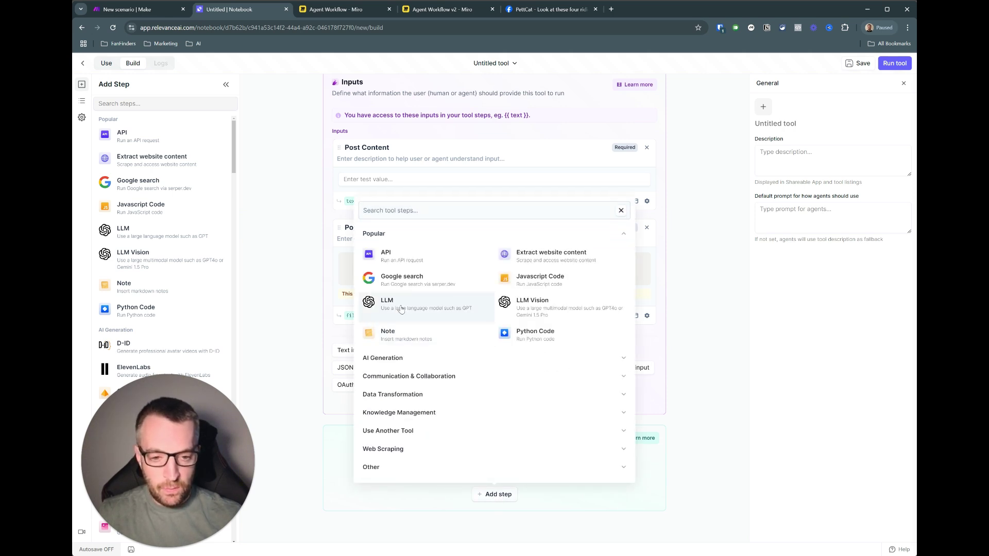
click(398, 252)
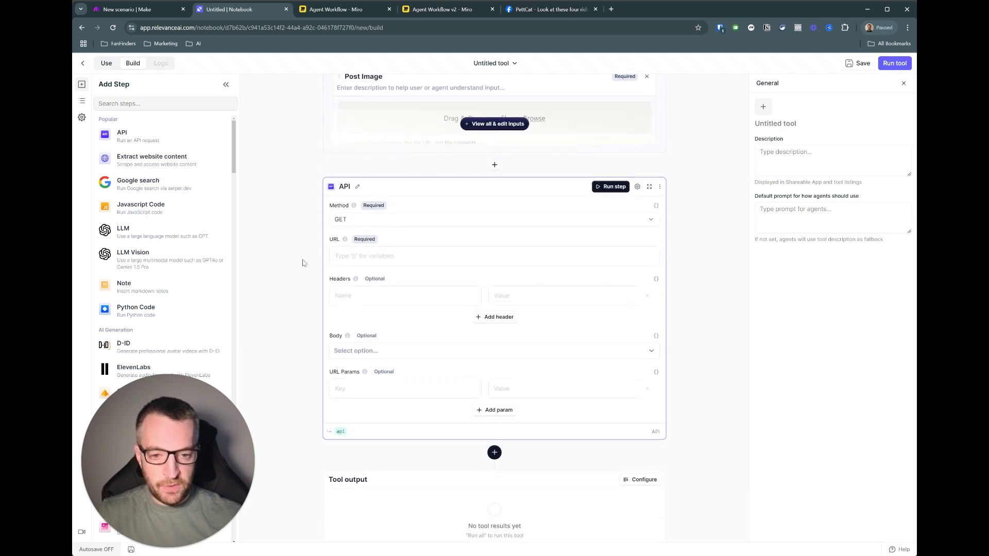
click(353, 220)
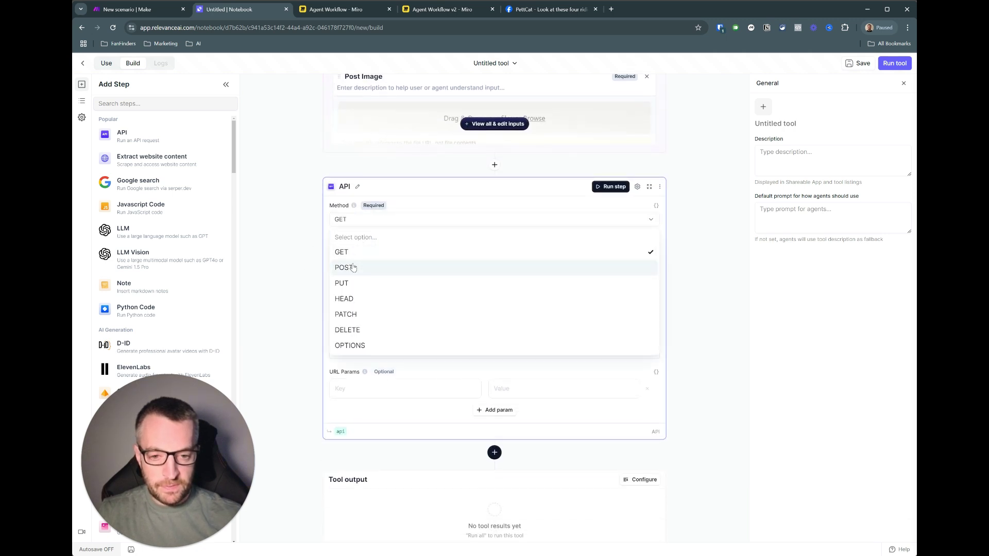
click(347, 265)
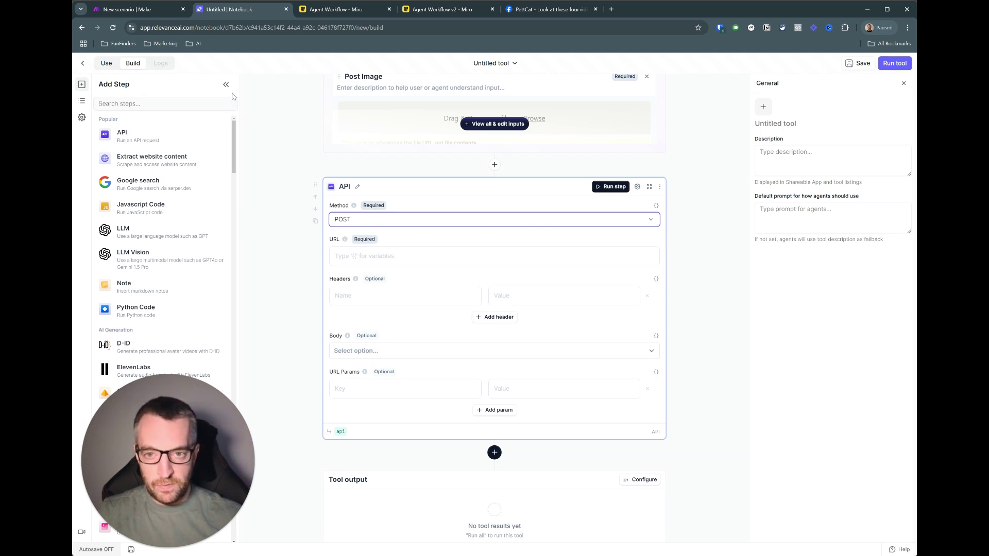
- Add a Make Custom webhook named 'YT Demo - Facebook Post' and copy its address
click(144, 11)
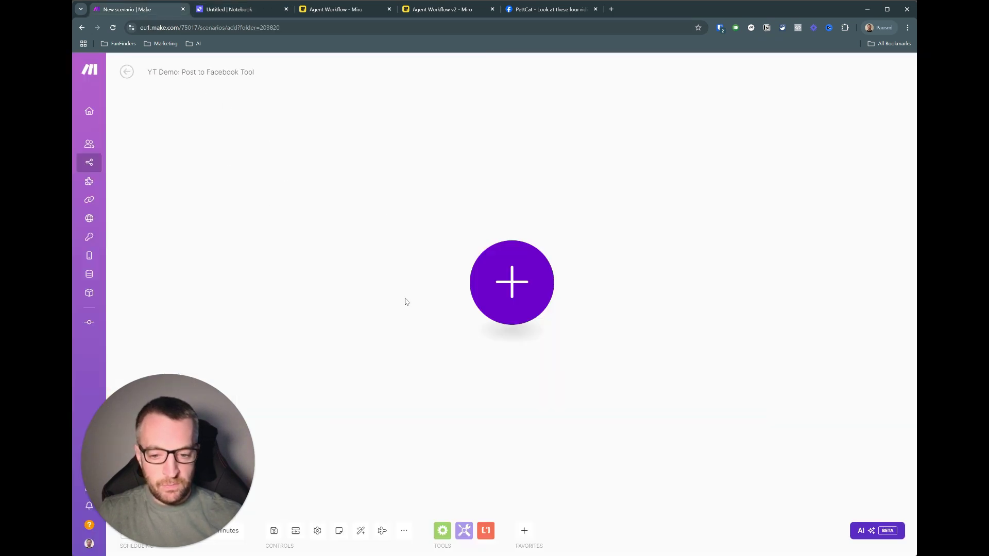
click(512, 286)
click(600, 257)
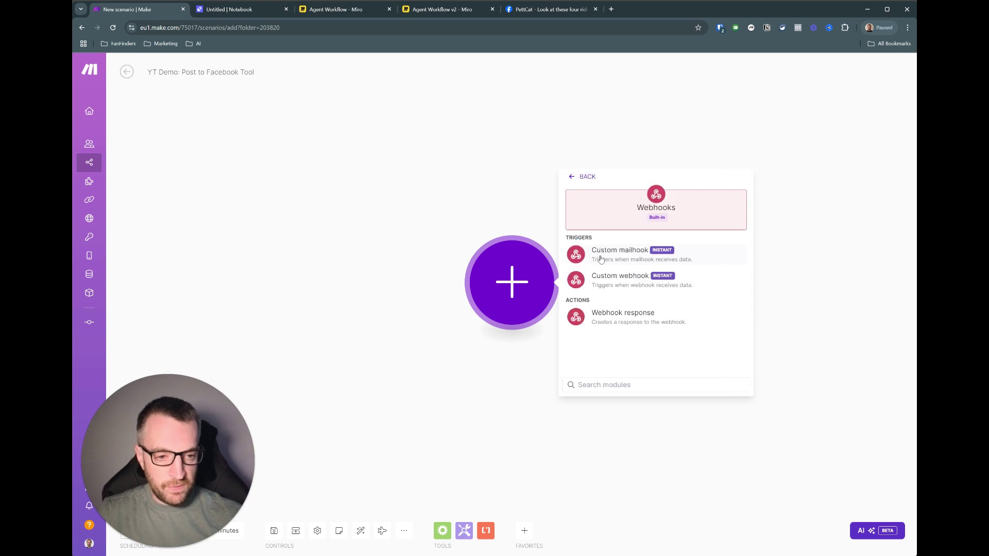
click(623, 283)
click(625, 281)
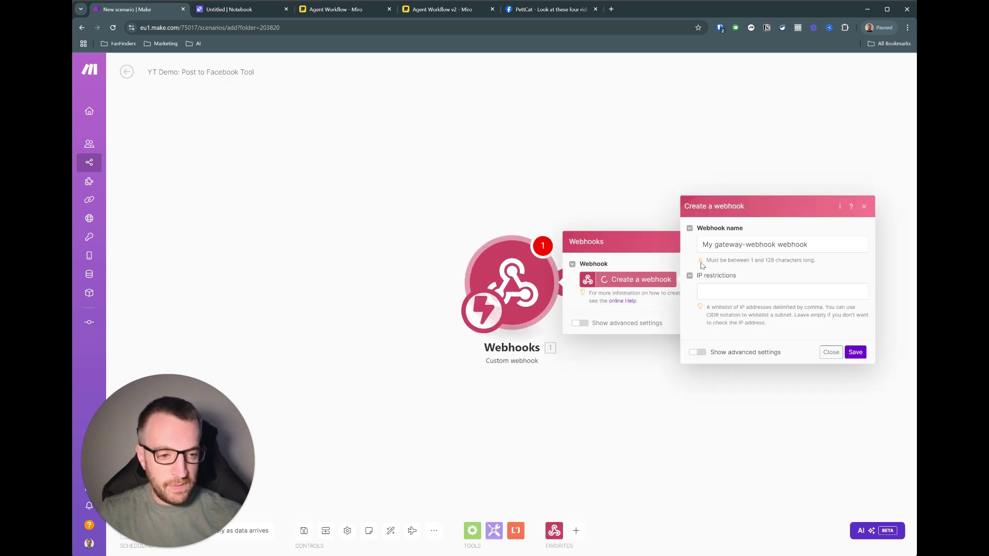
triple_click(761, 246)
text(Y)
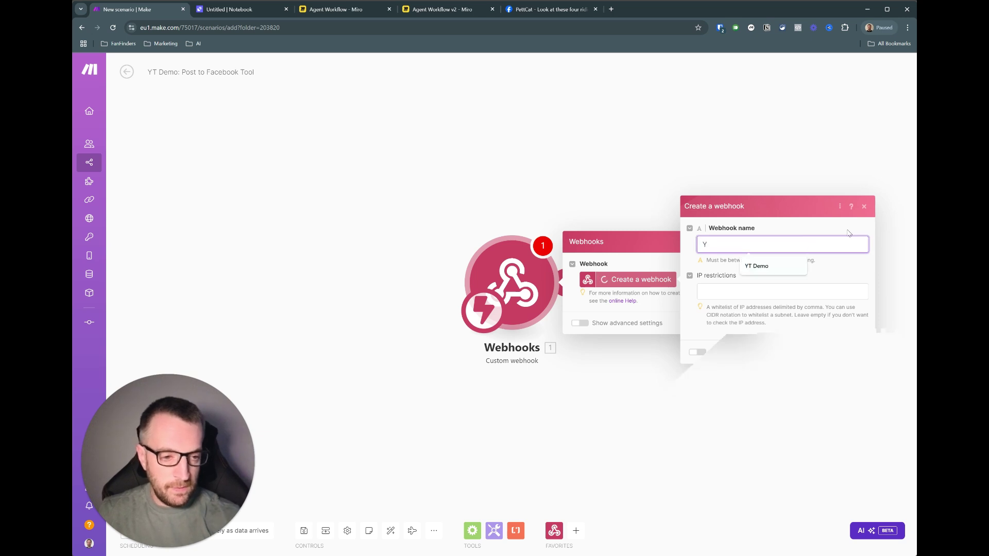
text(T Demo - Facebook Post)
click(854, 354)
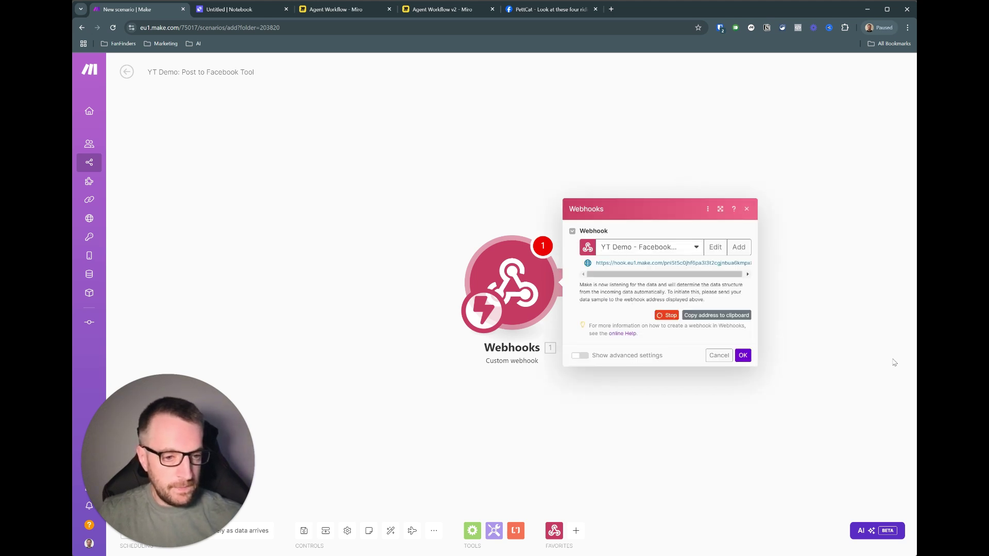
click(706, 316)
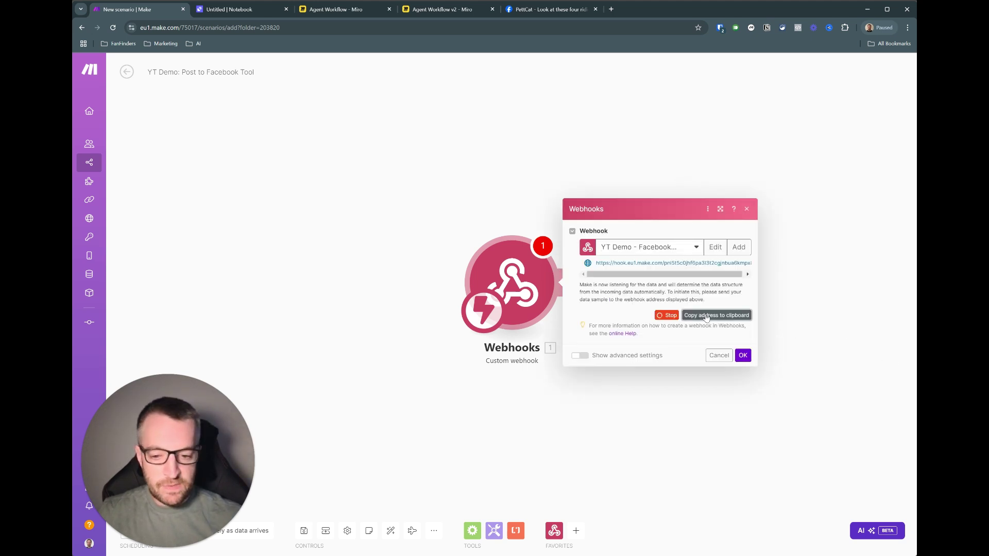
- Paste the Make webhook address as the API URL and add URL param text = {{text}}
click(247, 9)
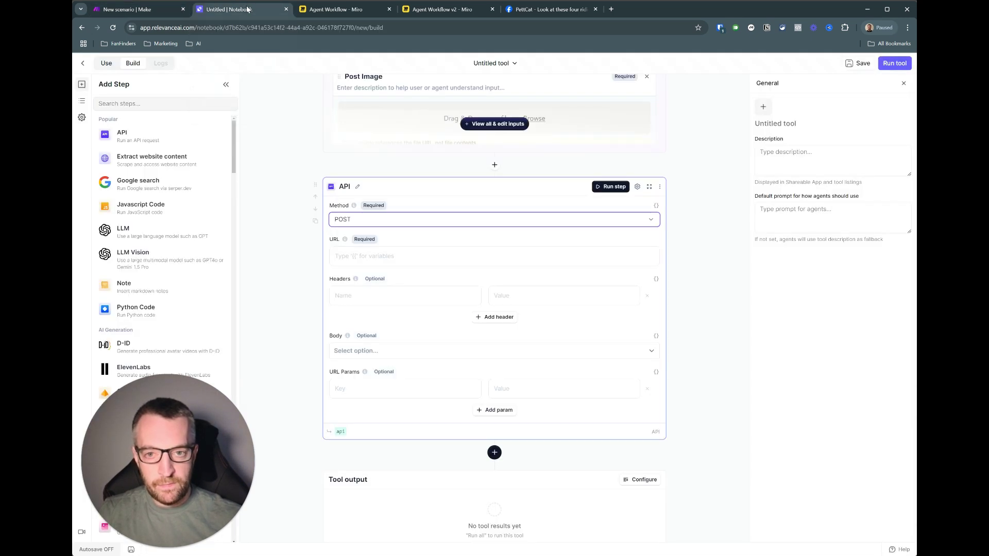
click(348, 254)
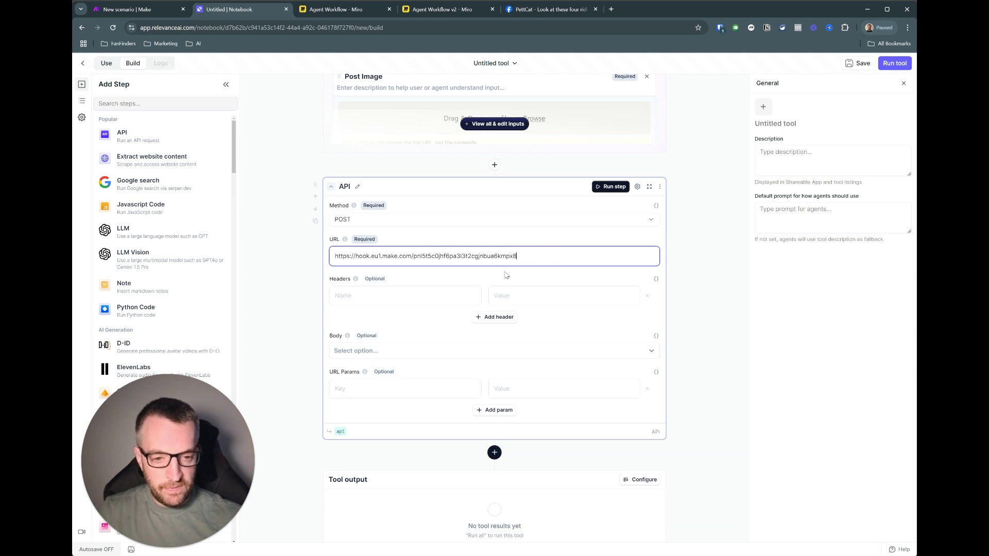
click(363, 389)
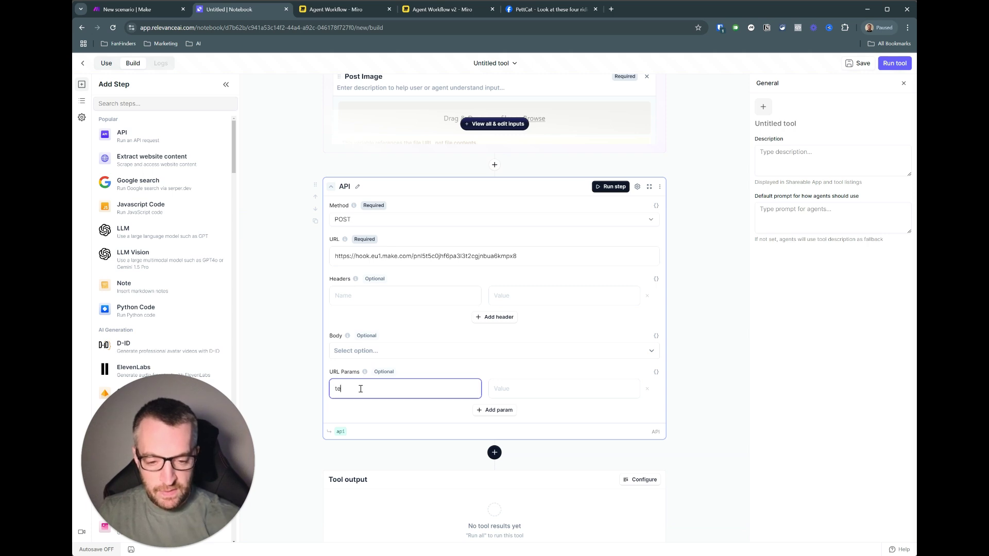
click(528, 392)
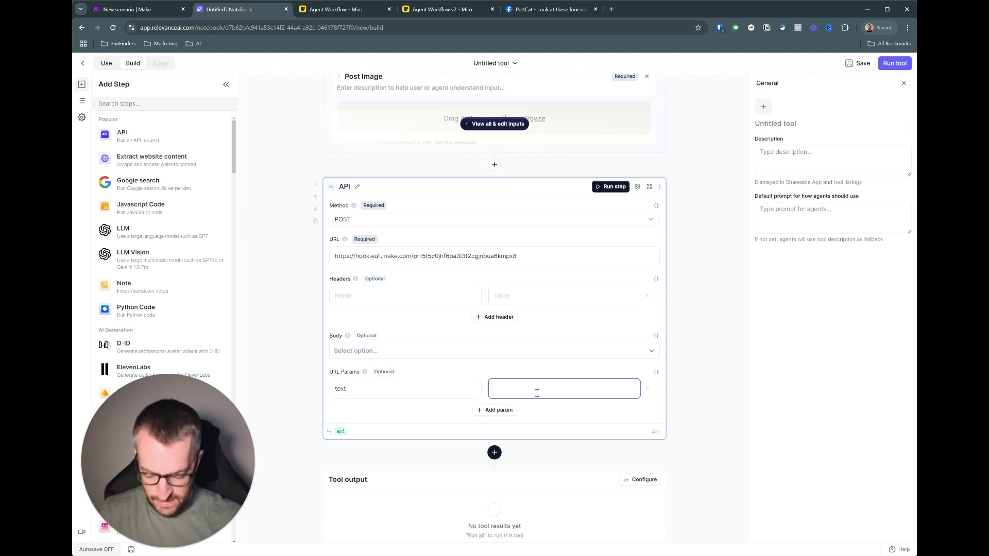
text({{)
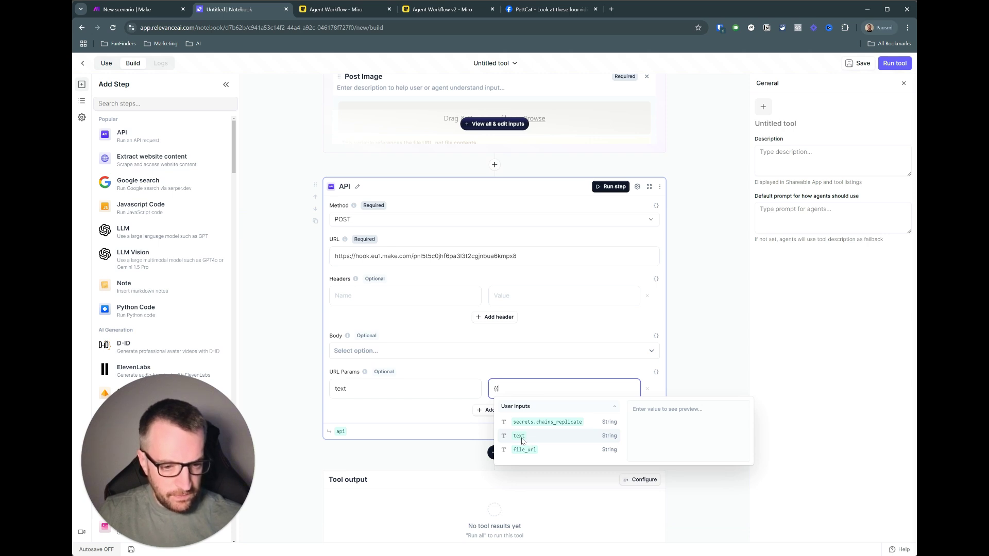
click(519, 436)
- Add a second URL param image = {{file_url}}
click(492, 410)
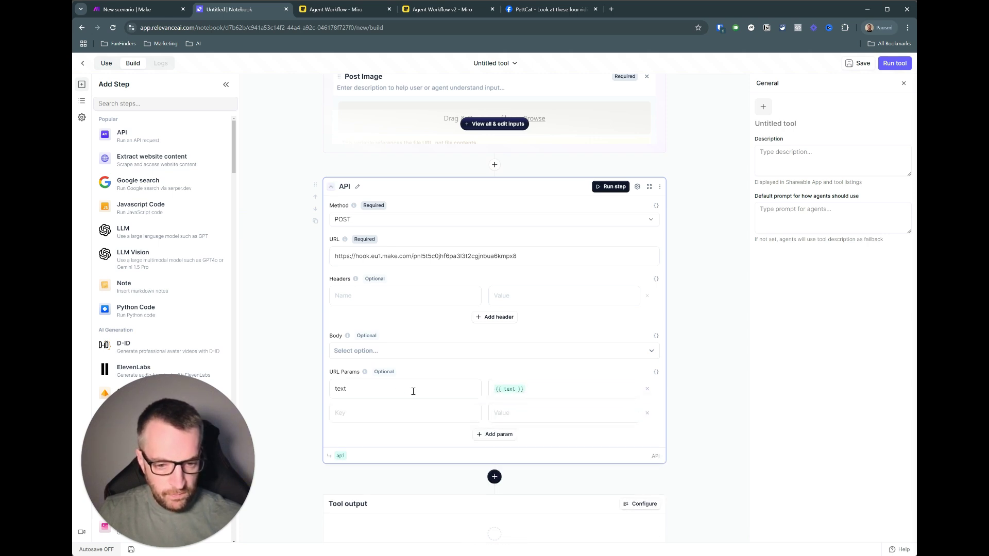
click(435, 410)
text(image)
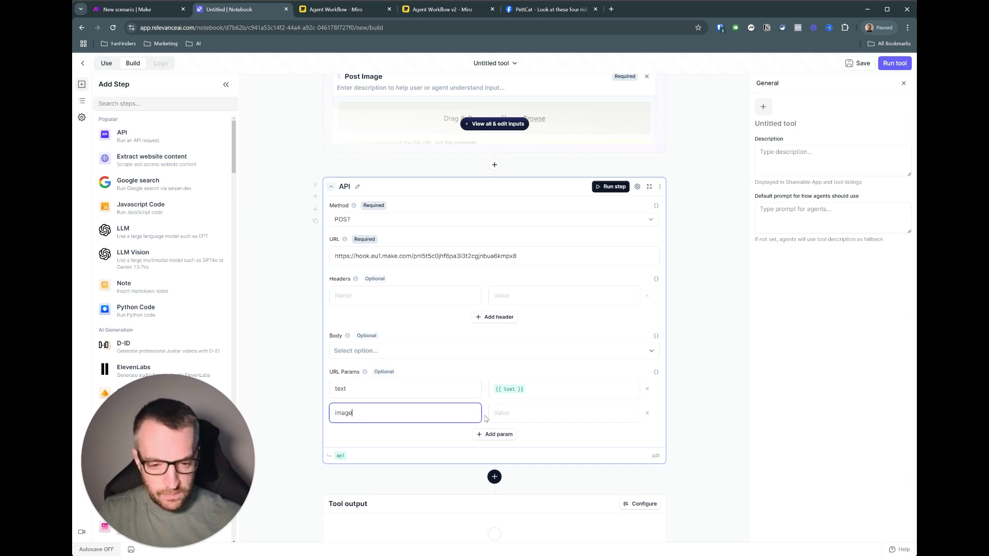
click(499, 412)
text({{)
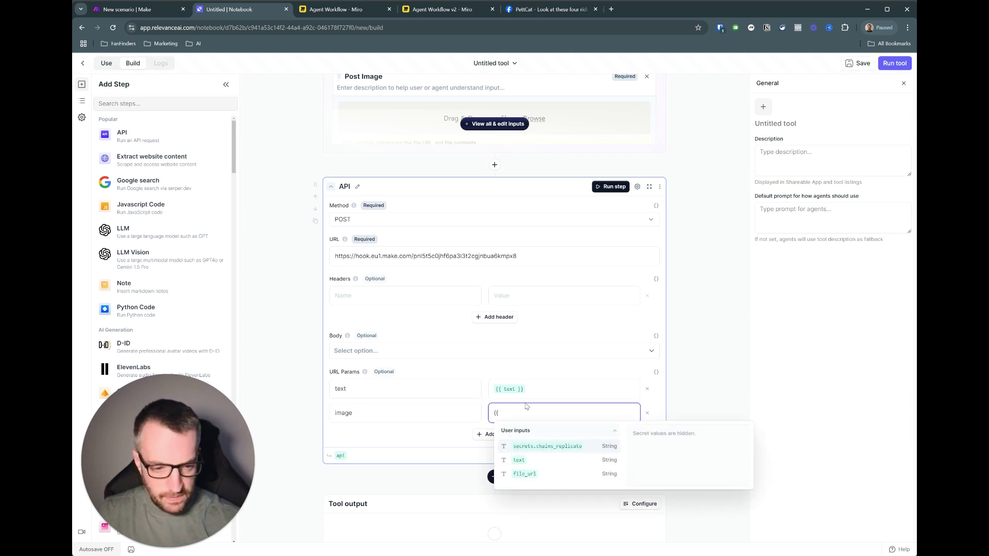
click(525, 475)
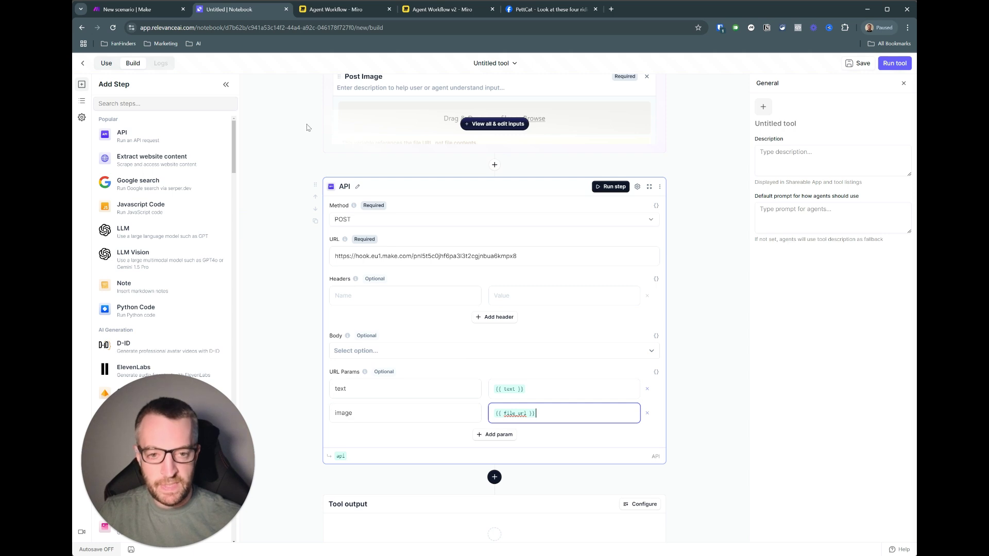
- Run the Make scenario once so the webhook waits for data, then return to Relevance AI
click(156, 8)
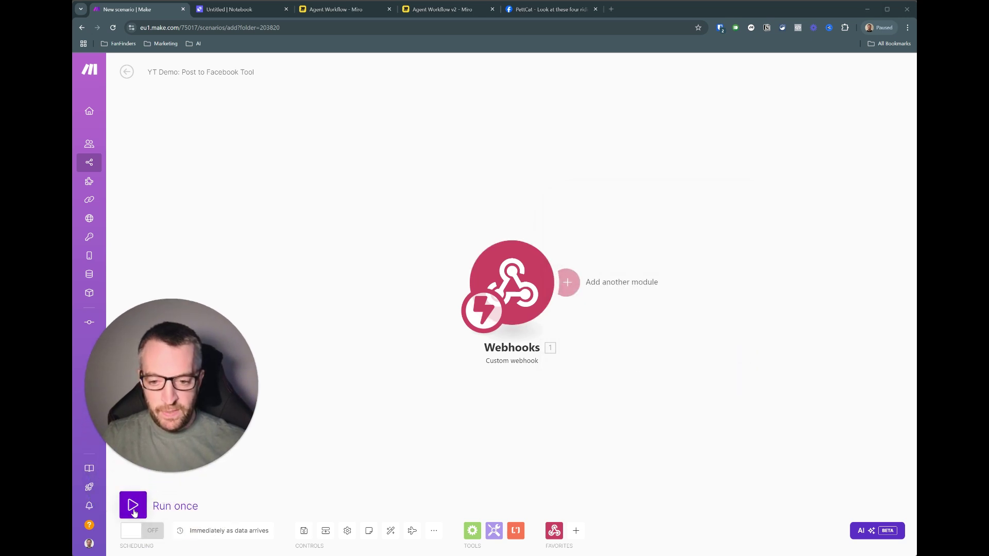
click(133, 510)
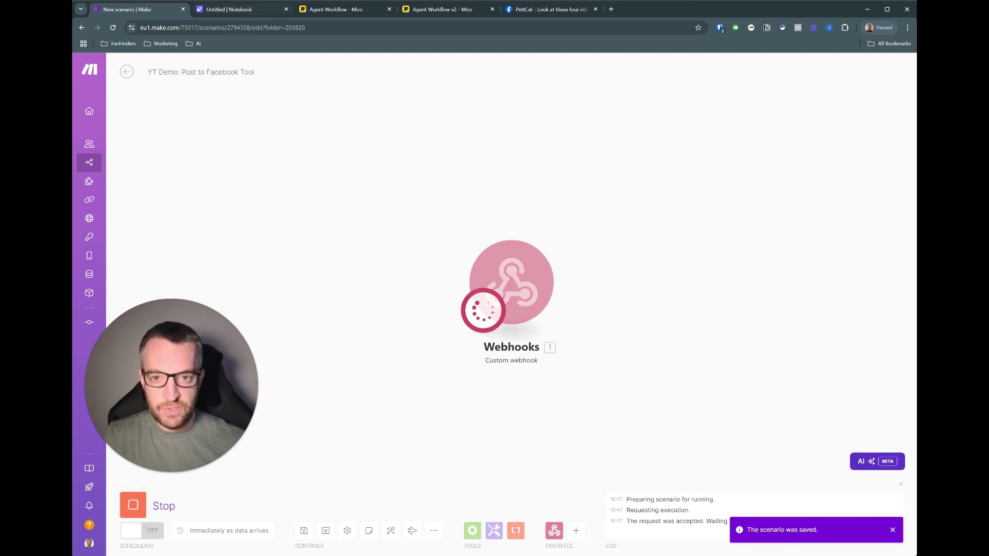
key(ctrl+Tab)
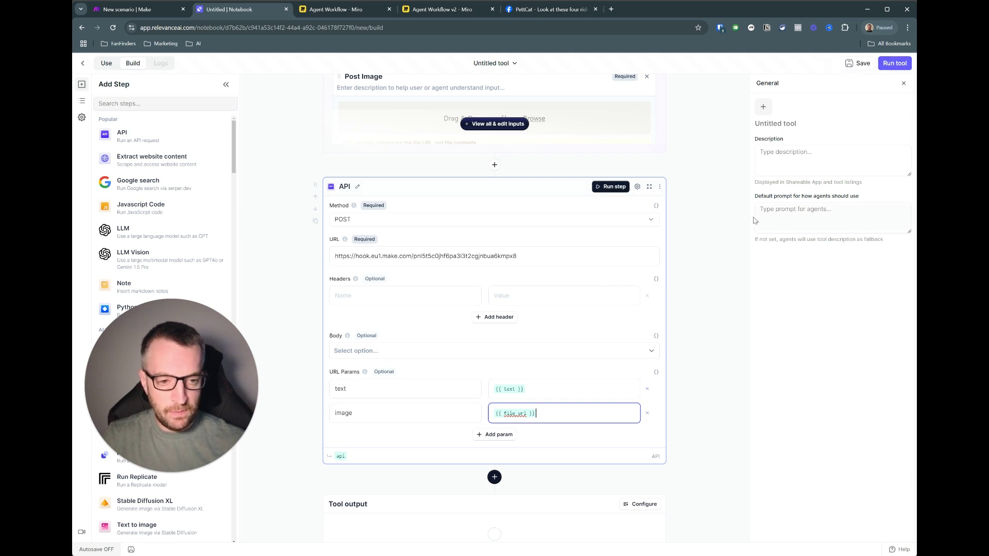
- Test-run the tool with Post Content 'Look at these silly cats' and cats1.png as Post Image
scroll(474, 239, up, 5)
click(376, 276)
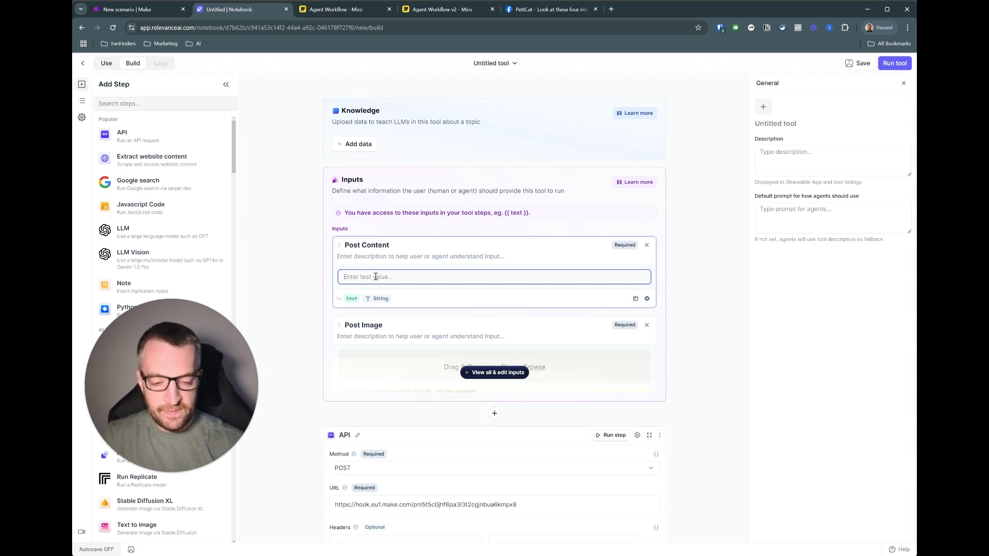
text(Look at these silly cats)
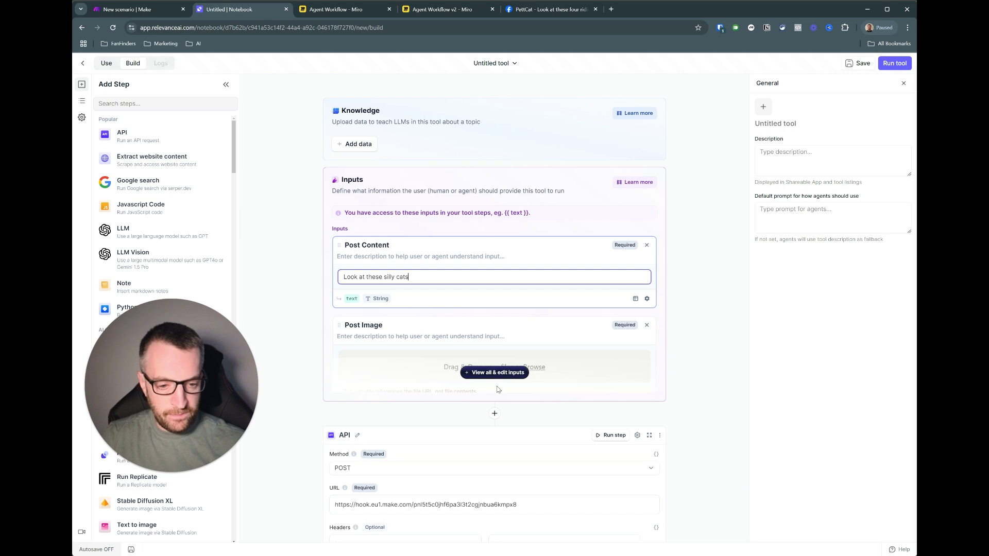
click(474, 372)
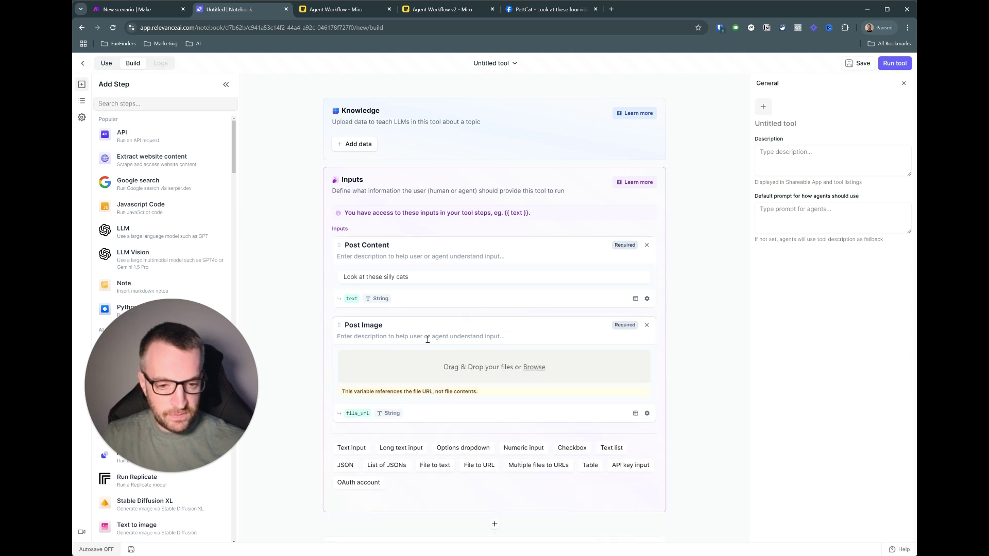
scroll(318, 308, down, 1)
scroll(318, 308, up, 1)
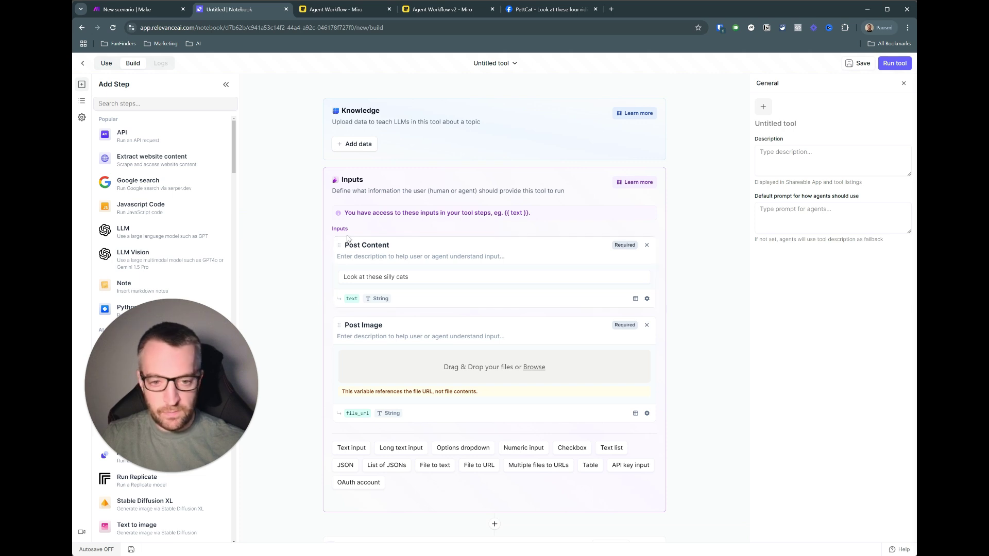
drag(239, 255, 495, 367)
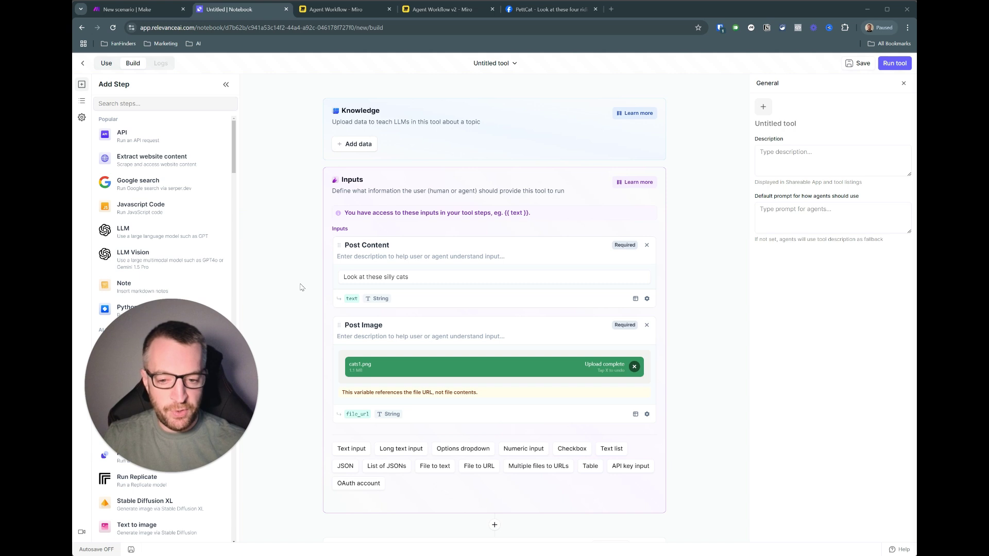
scroll(301, 287, down, 4)
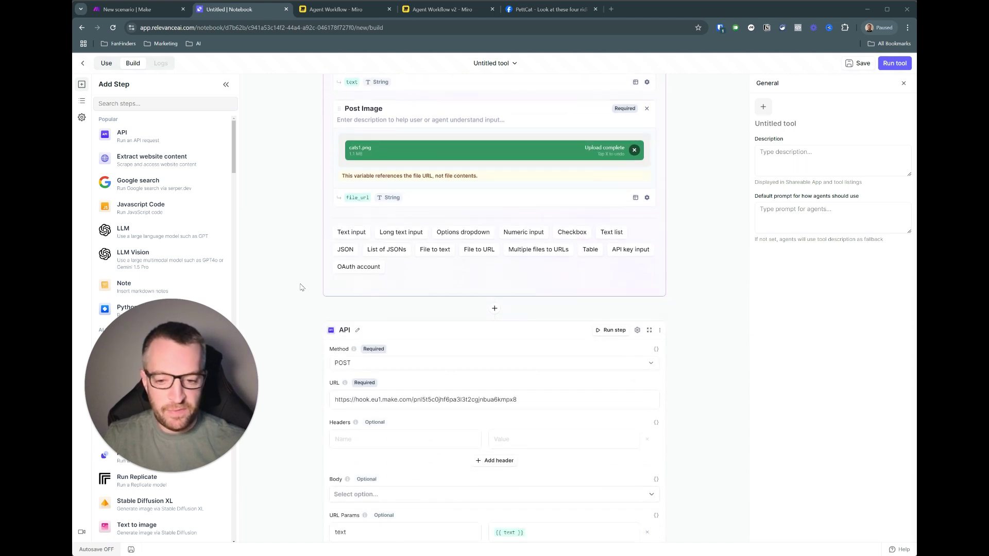
scroll(314, 267, down, 1)
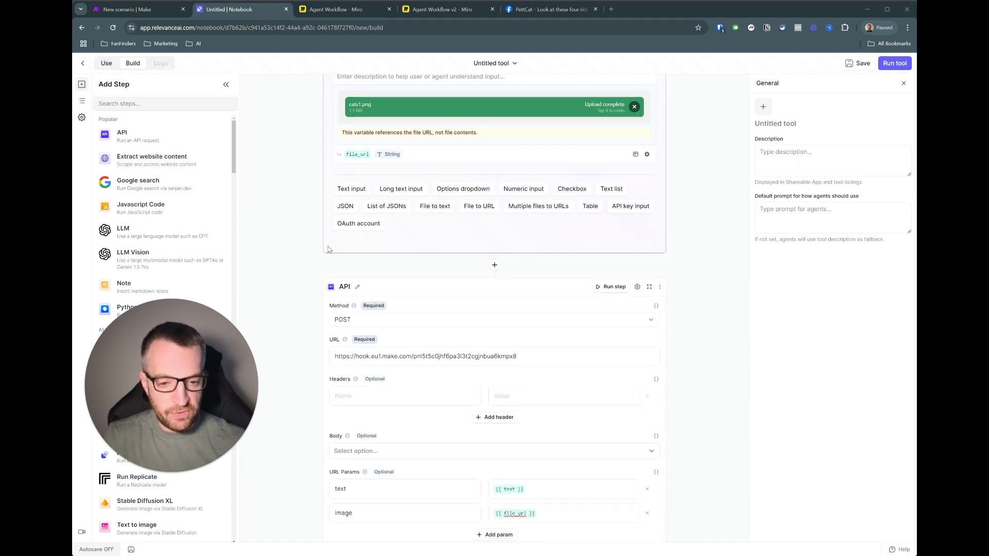
click(894, 64)
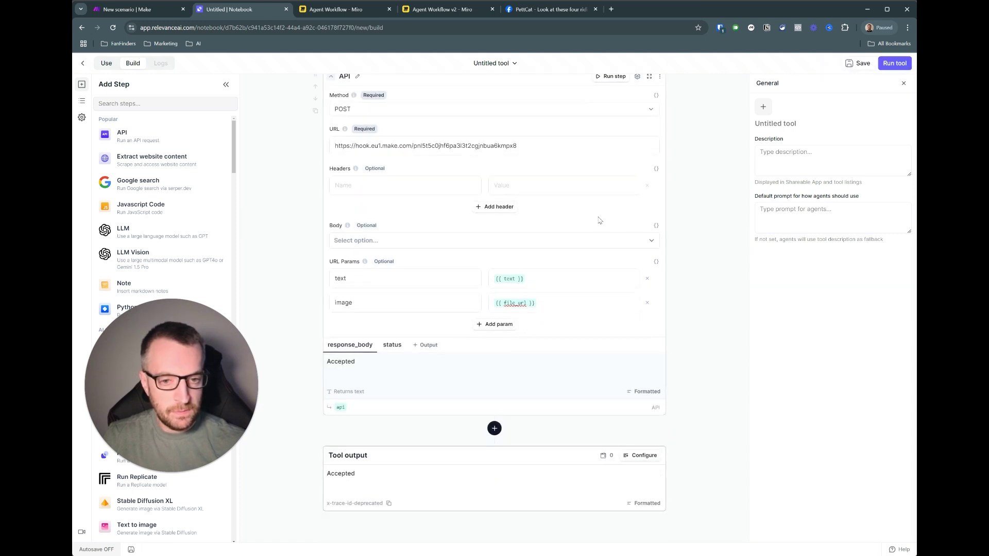
- Check the post text and image URL the Make webhook received
click(143, 9)
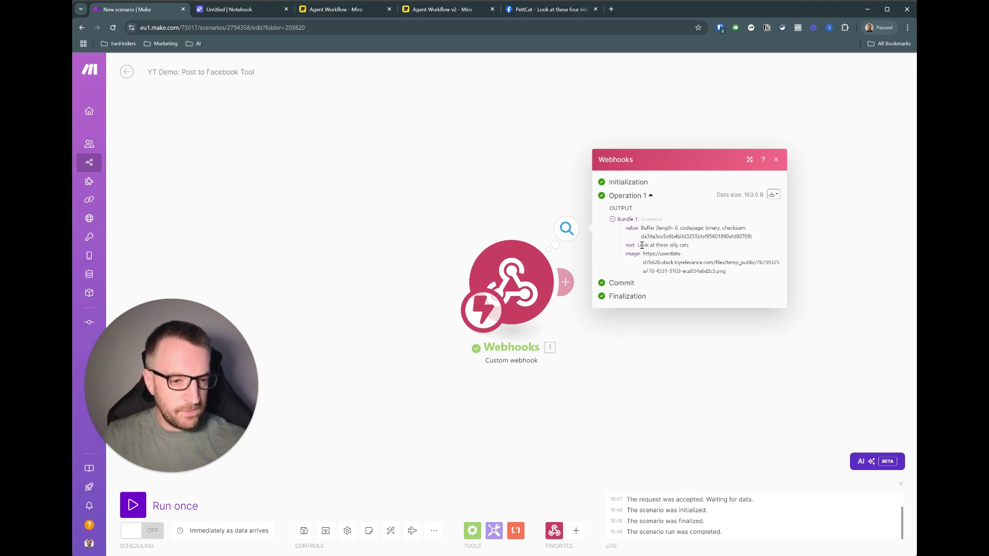
drag(638, 245, 726, 271)
click(687, 245)
click(717, 290)
click(653, 351)
drag(664, 276, 536, 272)
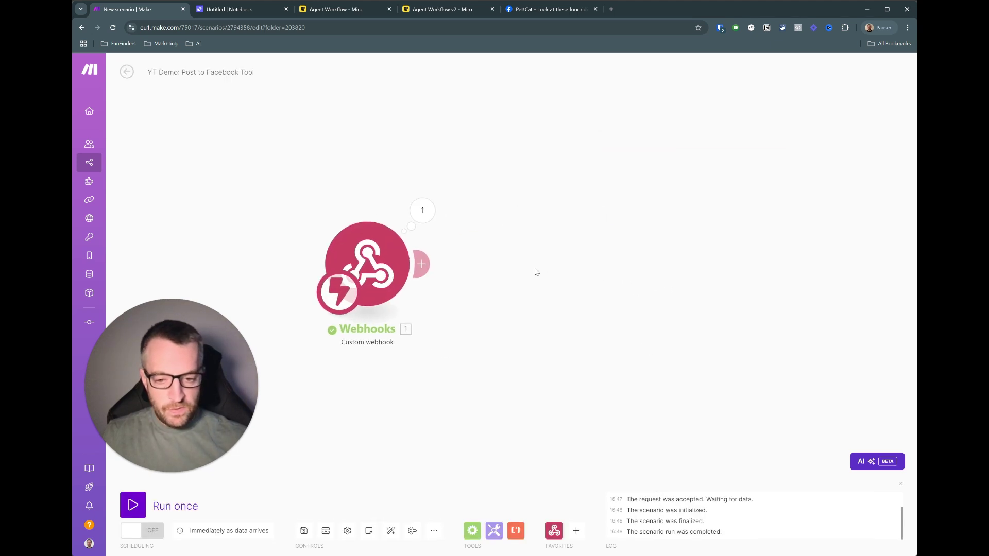
- Add a Facebook Pages Create a Post module after the webhook
click(423, 264)
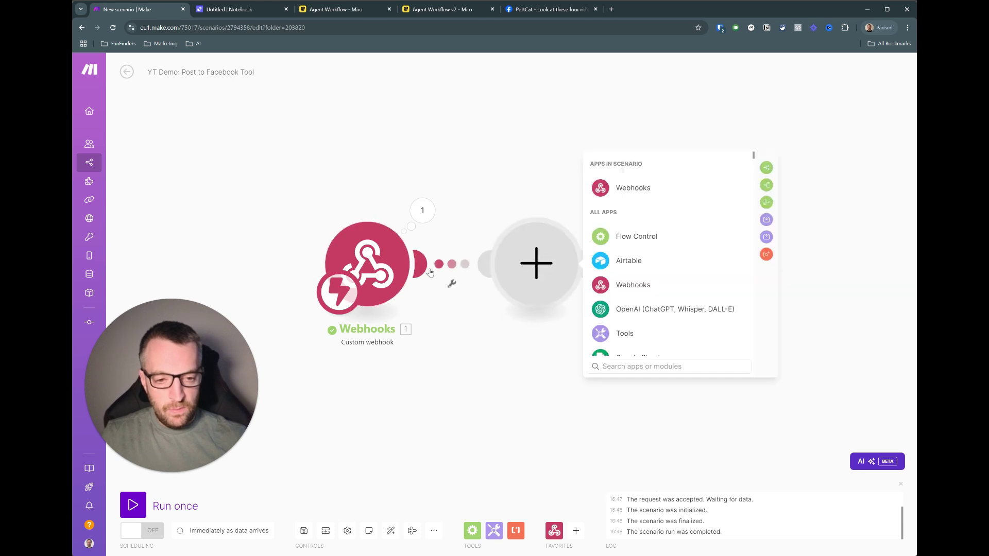
click(633, 366)
text(face)
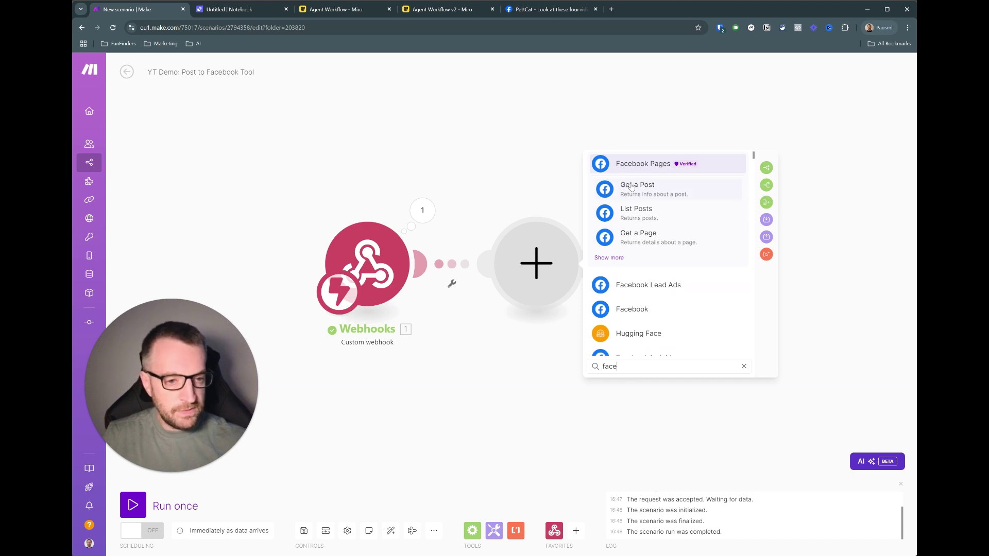
click(639, 166)
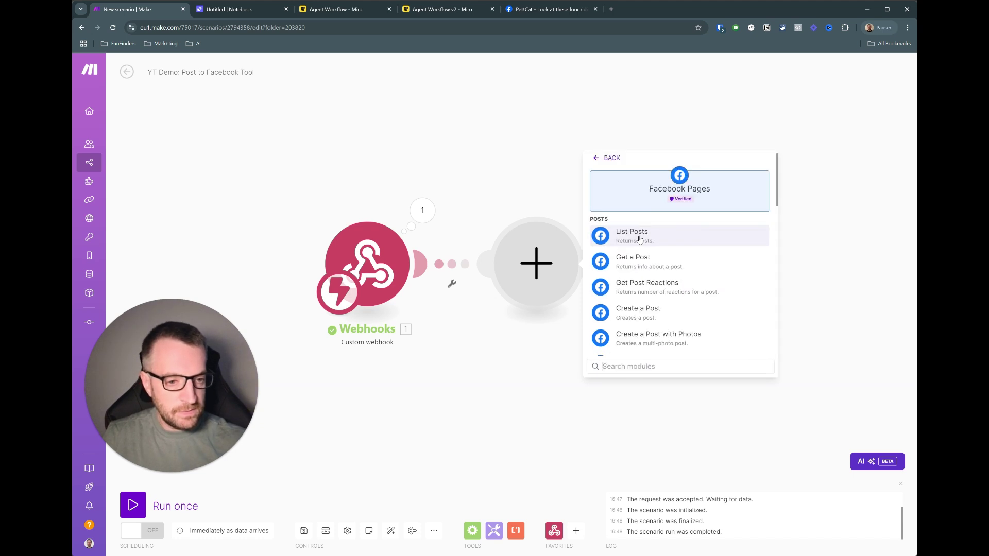
click(642, 315)
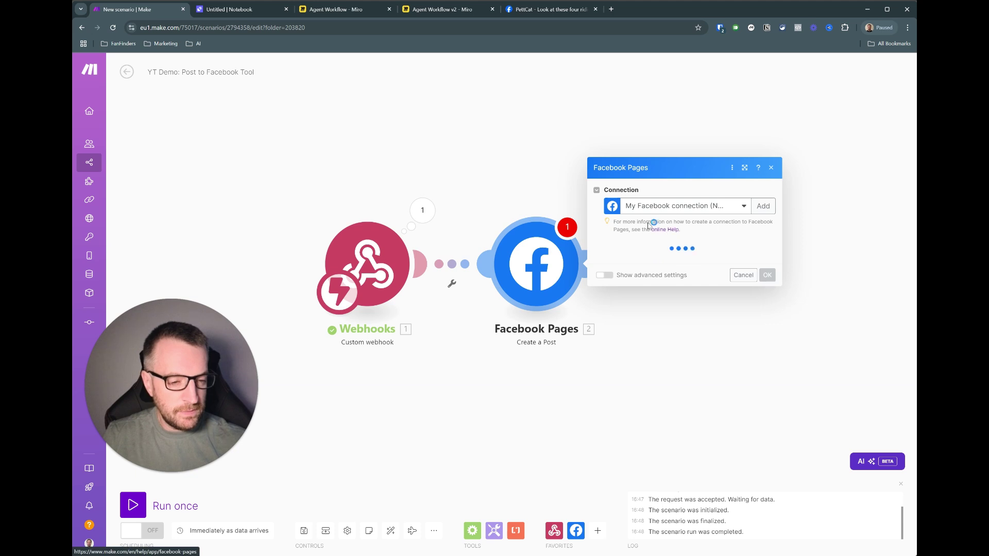
- Post to the PettCat page, mapping webhook text to Message and image URL to Link
click(646, 265)
click(634, 291)
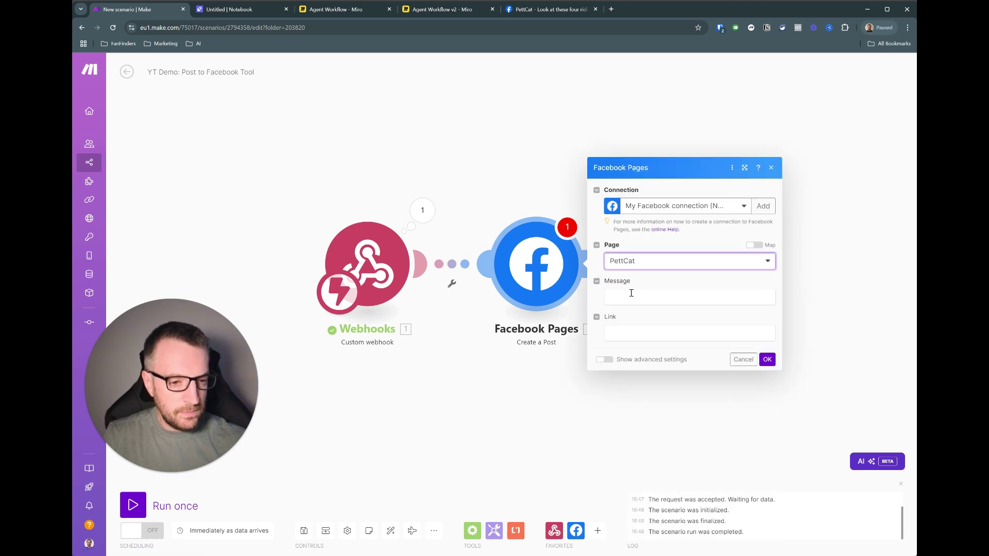
click(643, 297)
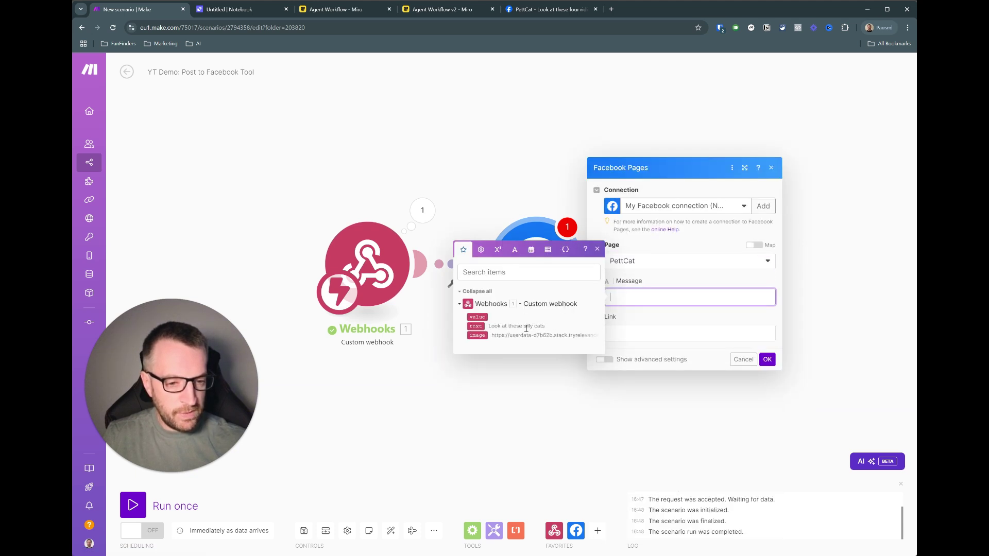
drag(478, 326, 477, 324)
click(478, 325)
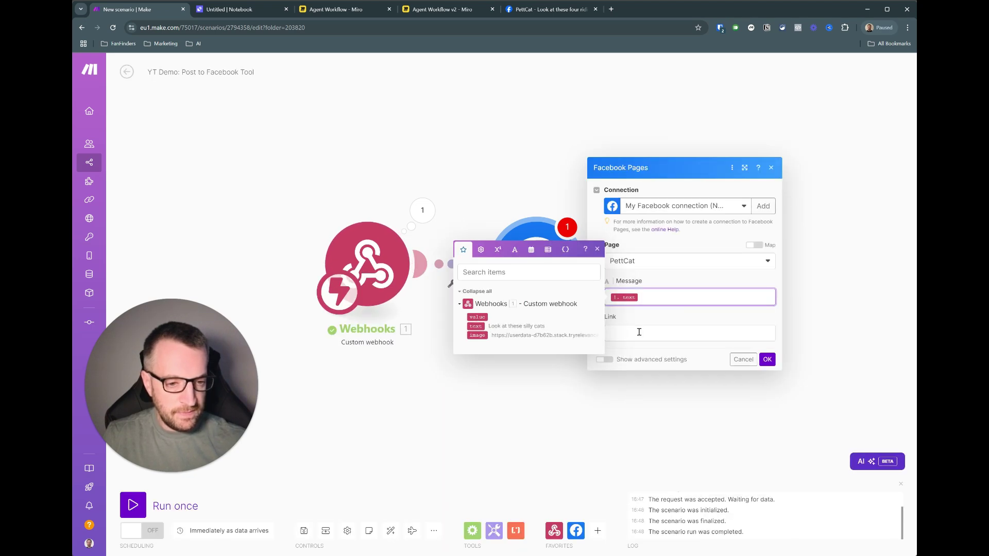
click(638, 332)
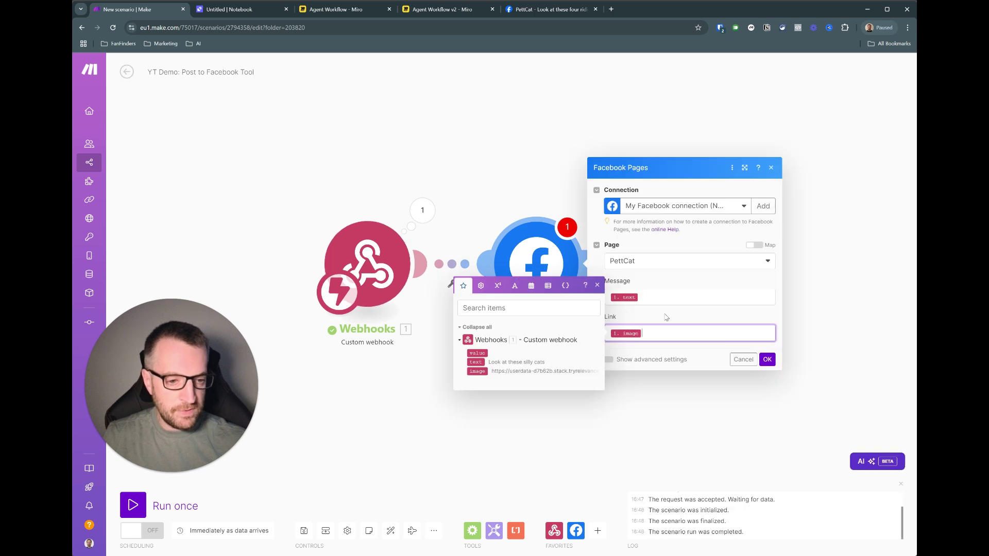
click(481, 371)
click(767, 359)
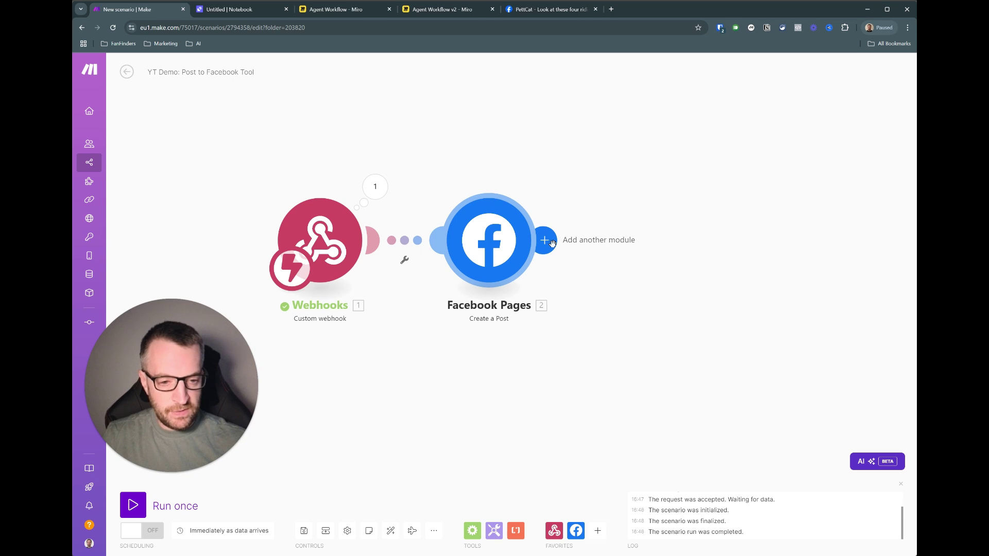
- Run the Make scenario once, then run the Relevance AI tool to send the cat post
click(133, 509)
click(242, 10)
scroll(277, 201, up, 7)
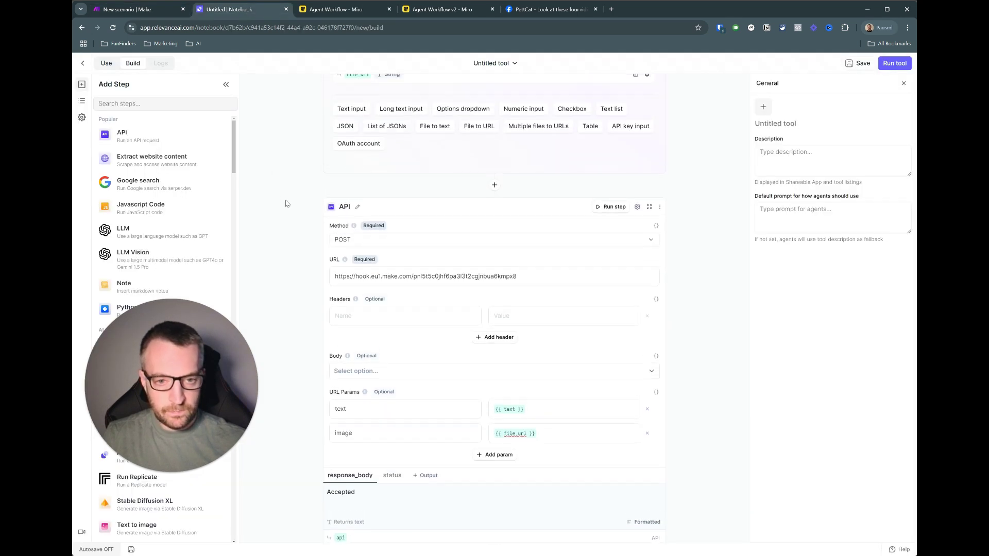
click(894, 64)
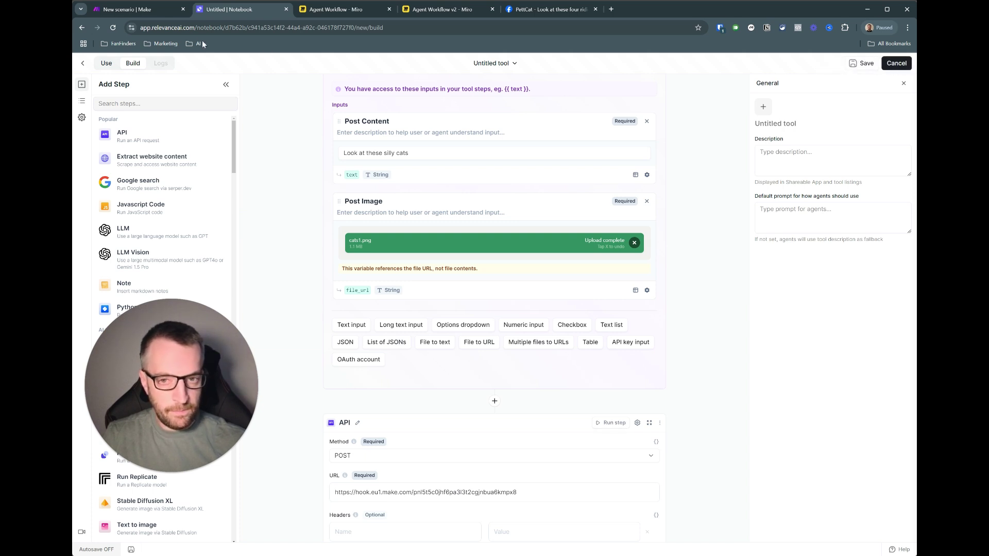
click(145, 9)
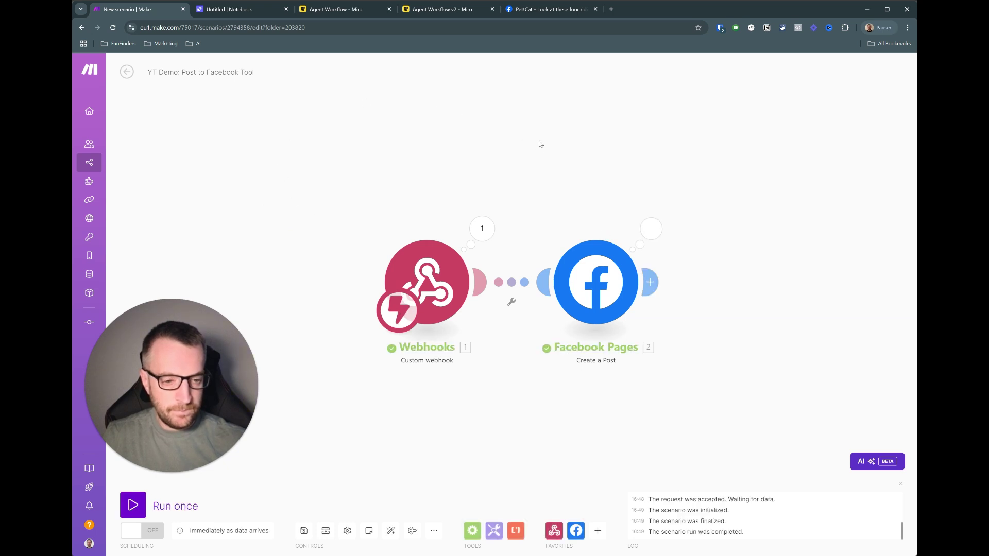
- Review the Create a Post output, then add a Facebook Pages Get a Post module
click(651, 231)
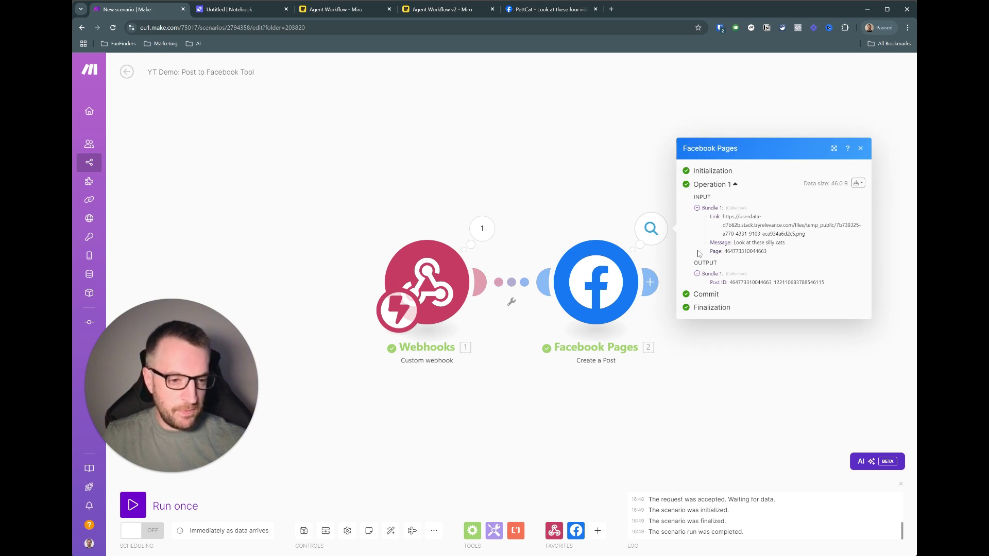
drag(587, 191, 534, 169)
click(535, 169)
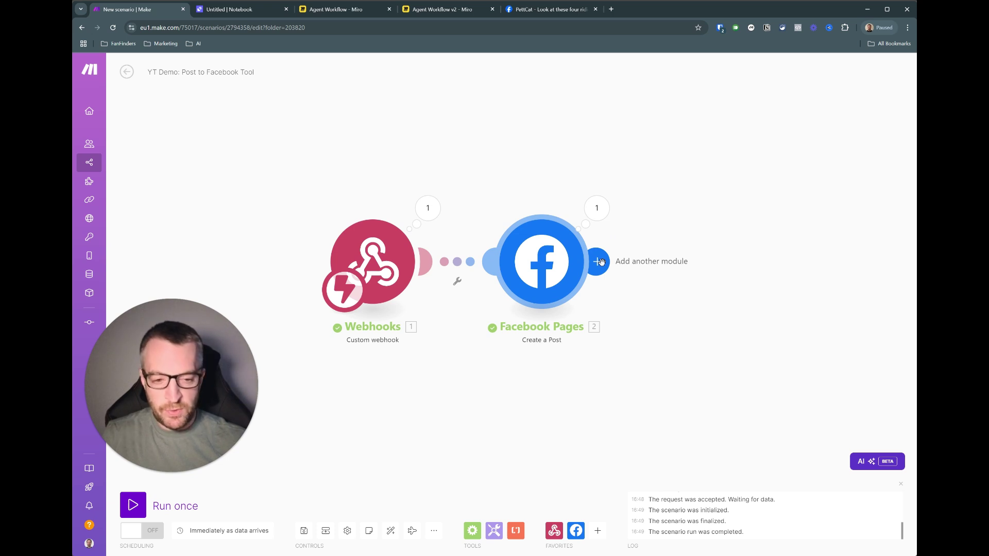
click(601, 262)
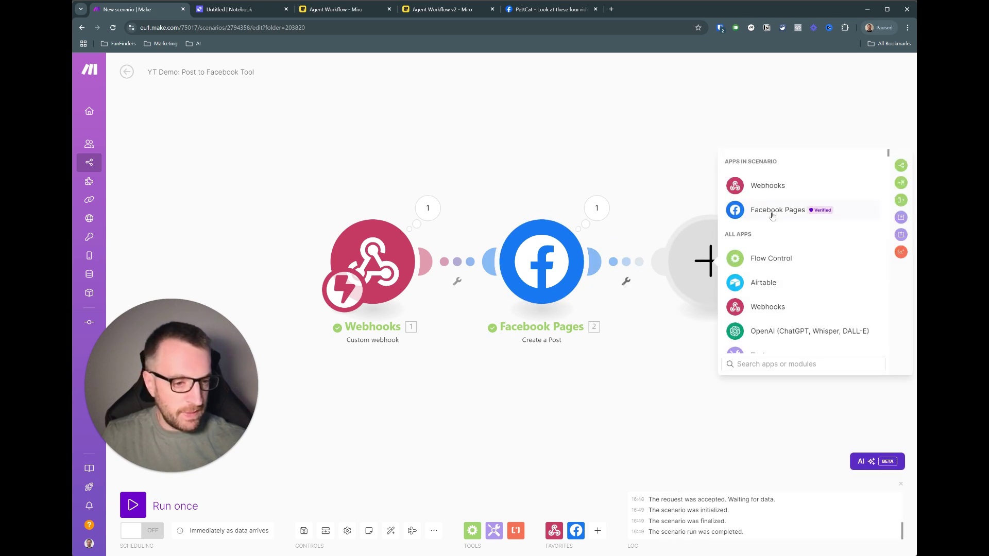
click(771, 213)
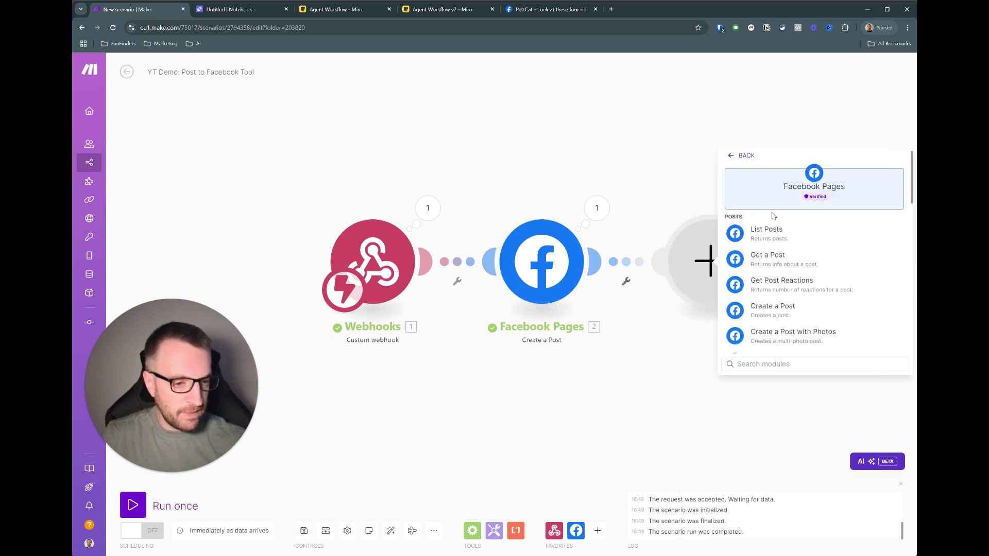
click(781, 264)
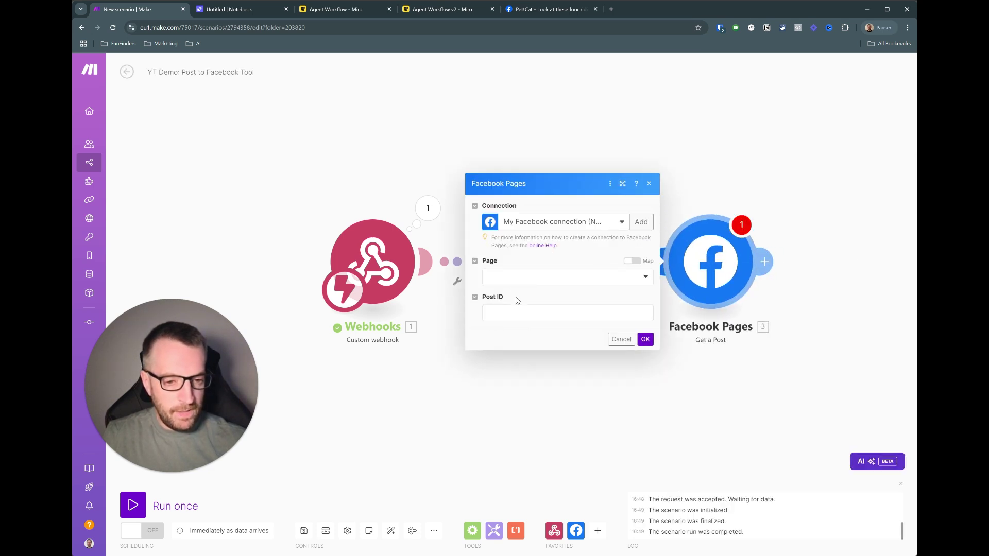
- Set Get a Post to the PettCat page with Post ID mapped from Create a Post
click(512, 280)
click(508, 311)
click(508, 313)
drag(680, 317, 612, 314)
click(647, 341)
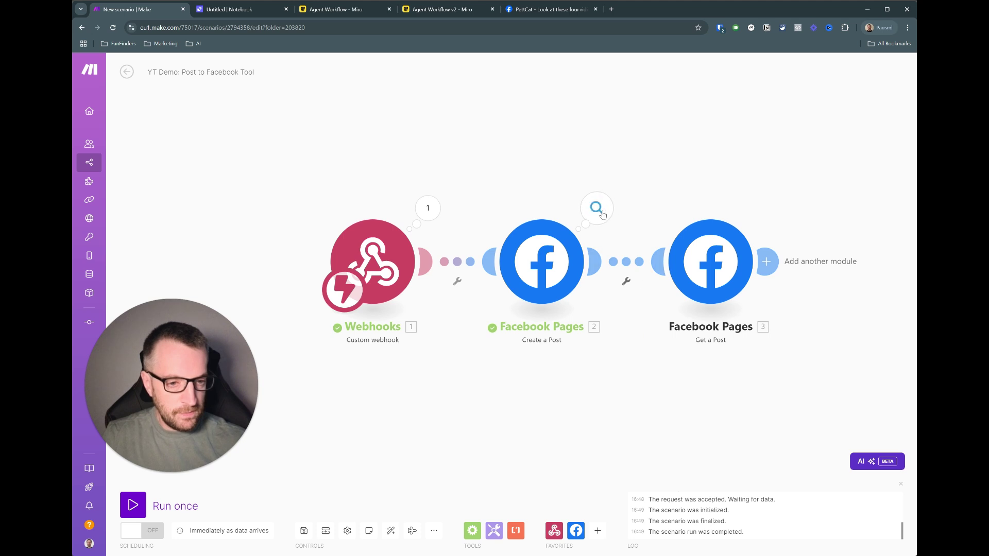
- Copy the created post's ID from the Create a Post run output
click(599, 212)
double_click(692, 263)
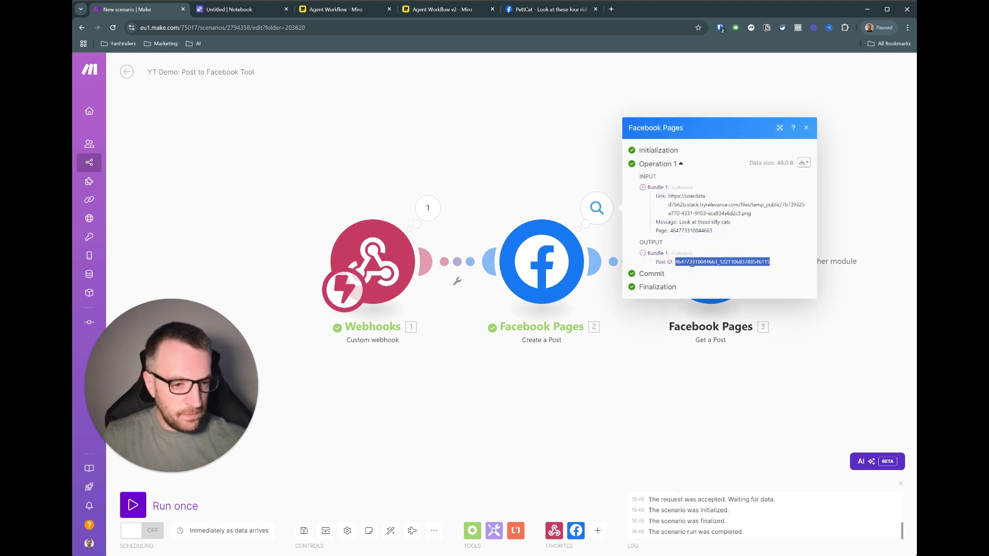
click(633, 363)
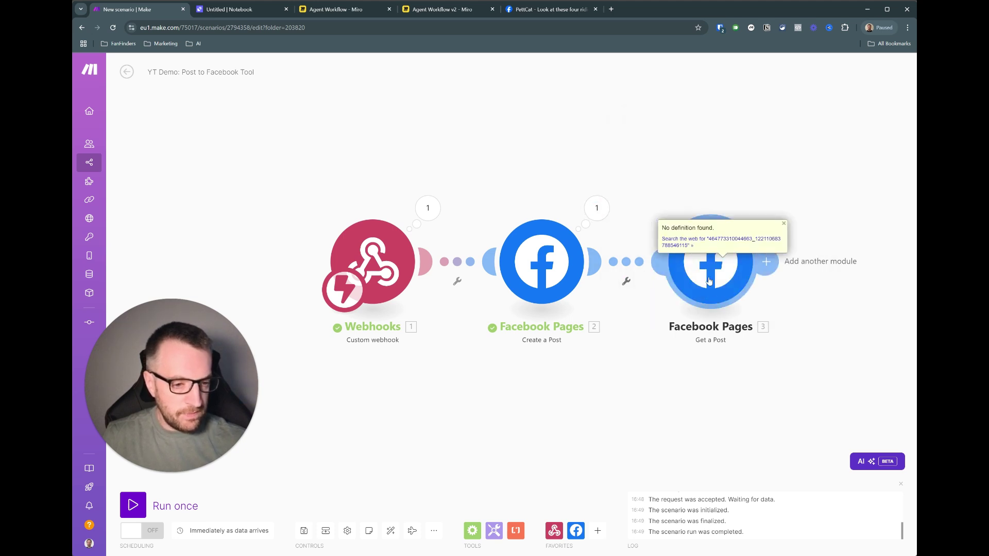
- Run only the Get a Post module using the pasted Post ID
click(783, 223)
right_click(726, 259)
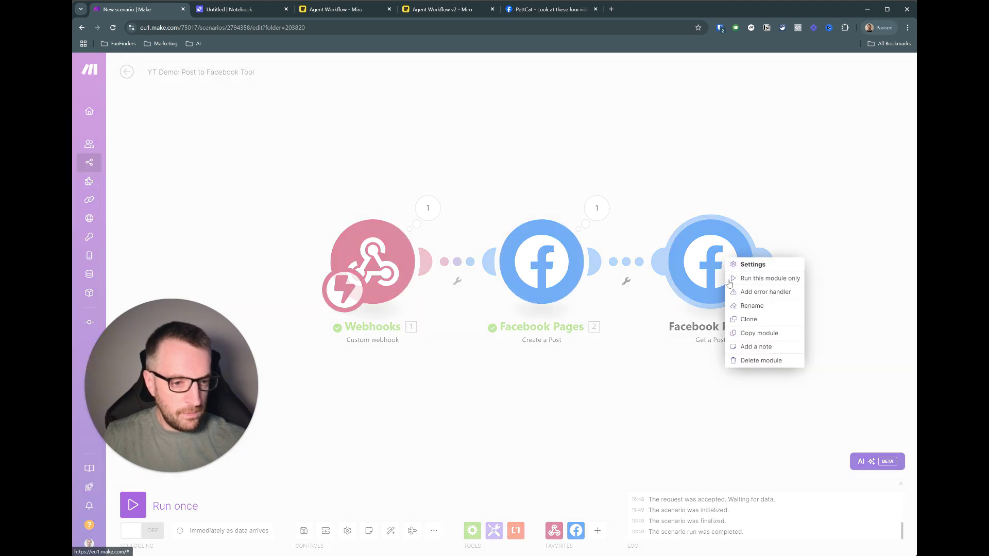
click(747, 278)
click(537, 292)
key(ctrl+v)
click(645, 320)
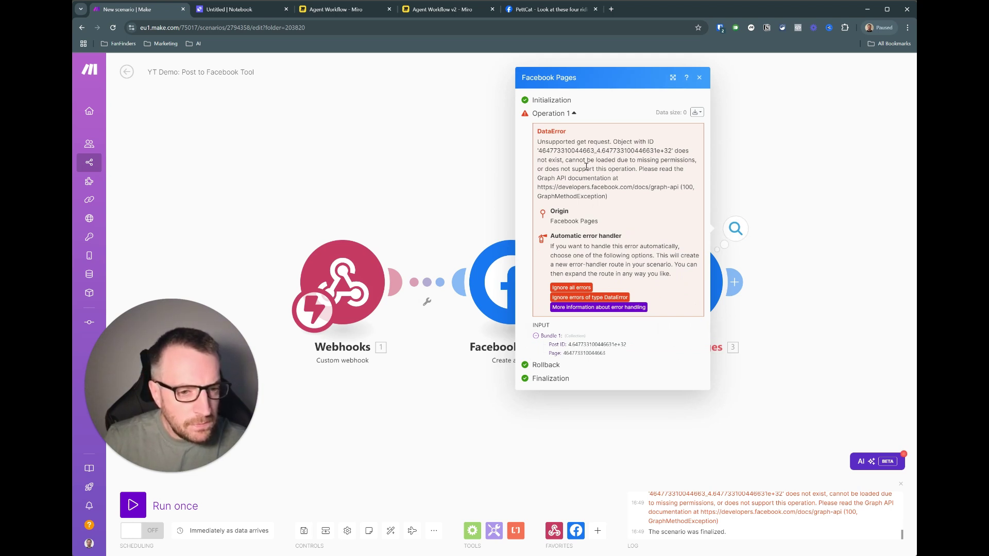
click(700, 77)
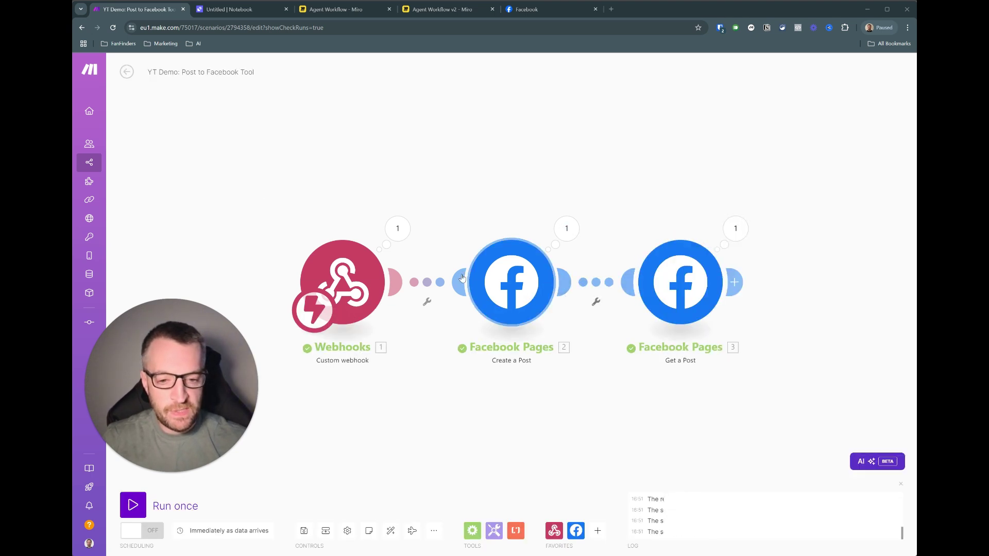
- Inspect the Get a Post results to find the post's Permalink URL
click(737, 230)
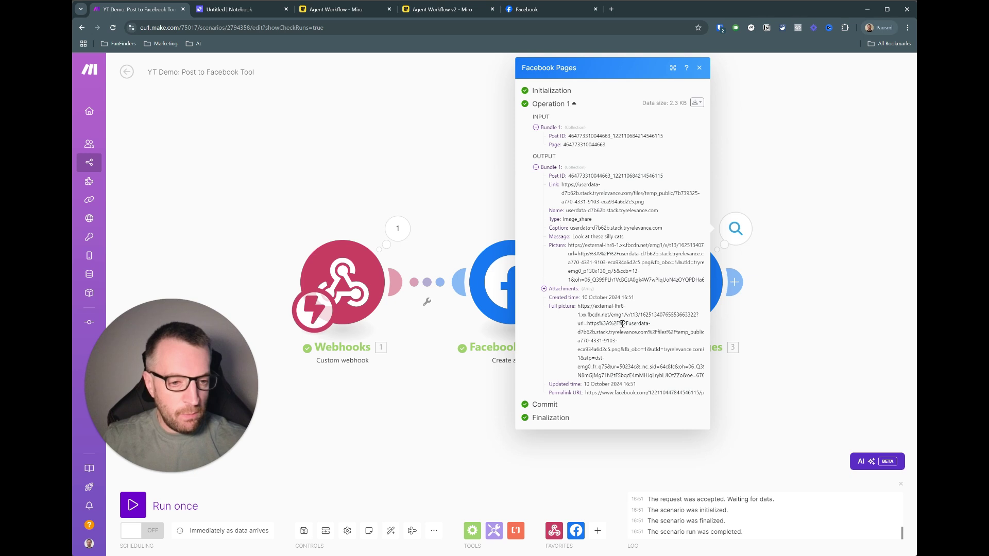
triple_click(660, 393)
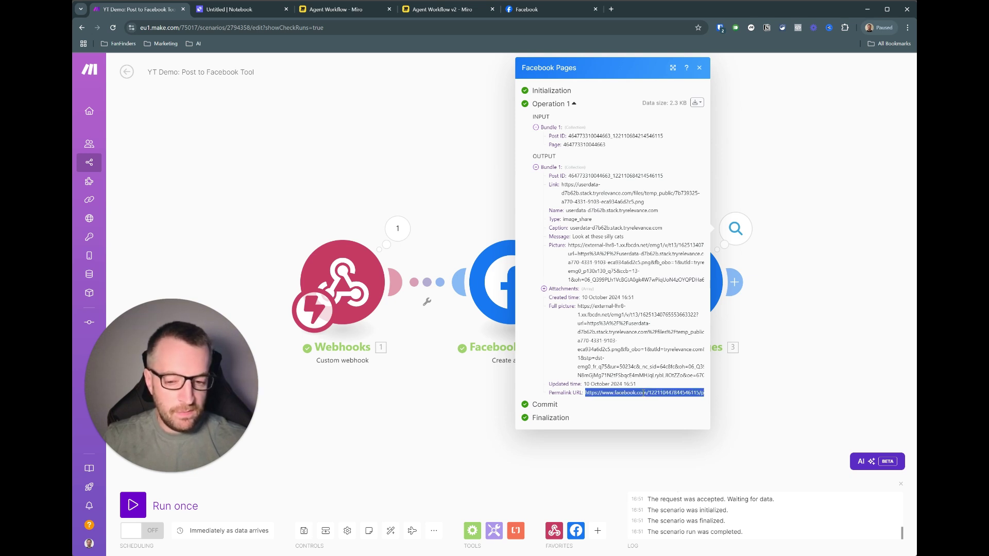
click(638, 393)
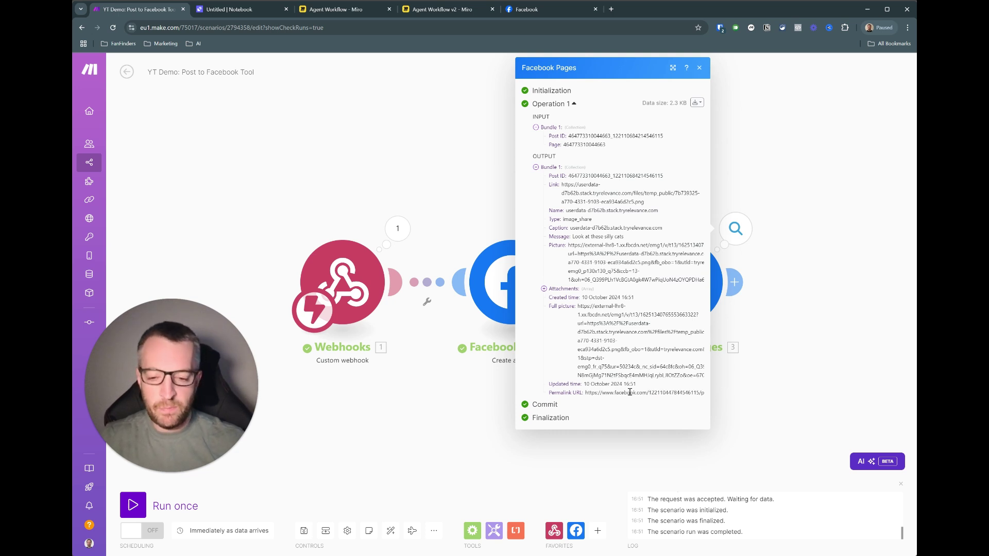
click(781, 320)
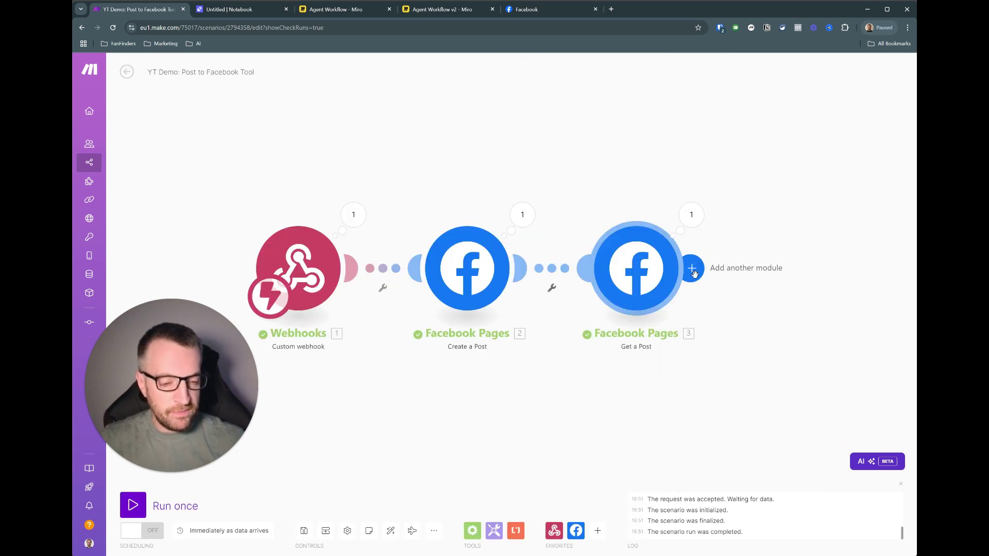
- Add a Webhooks Webhook response module returning the Permalink URL as its body
click(692, 269)
click(582, 191)
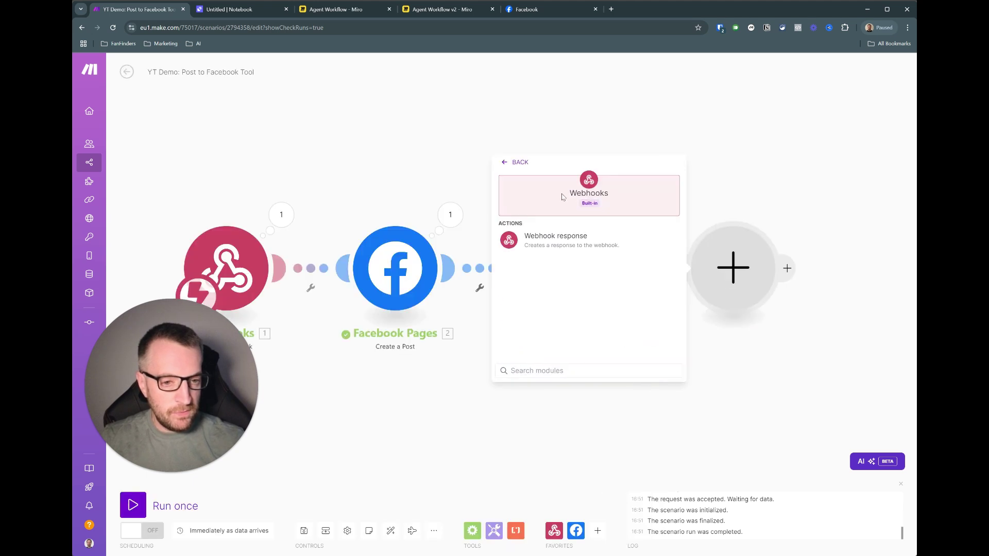
click(574, 245)
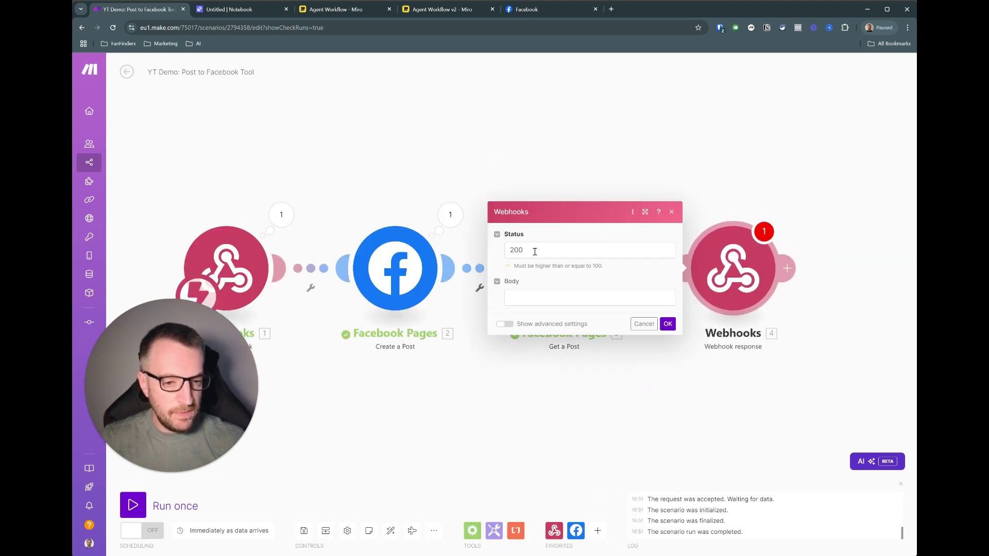
click(546, 299)
scroll(731, 347, down, 2)
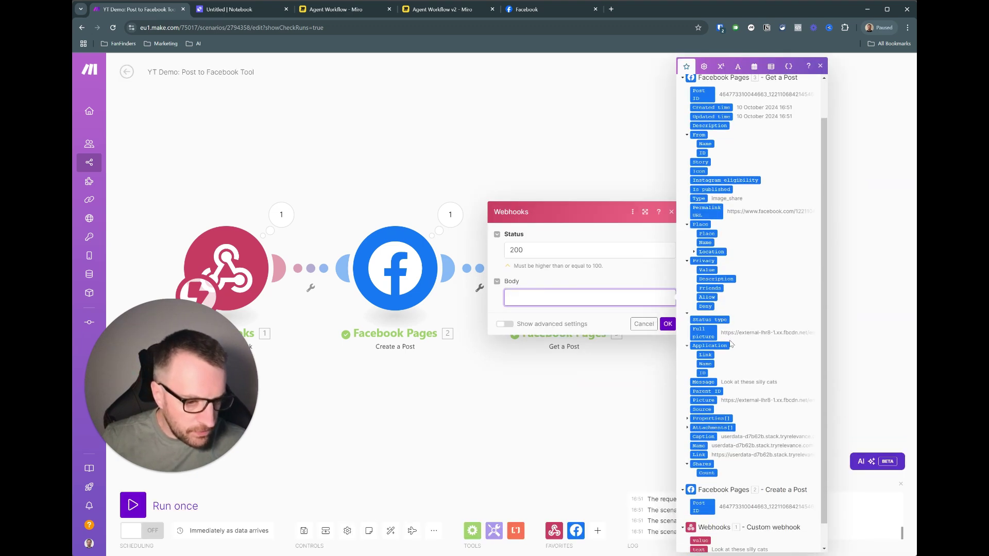
scroll(726, 206, up, 2)
click(724, 88)
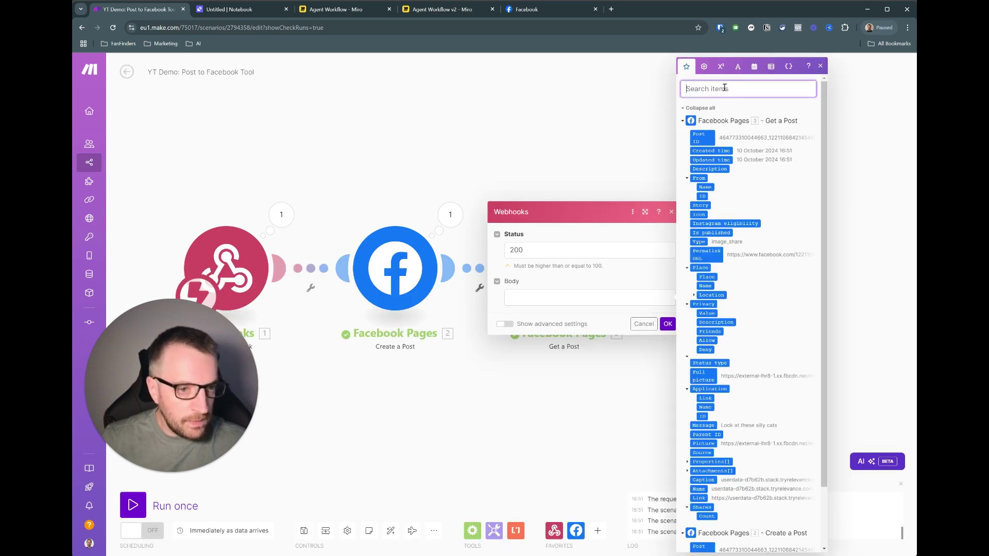
text(perm)
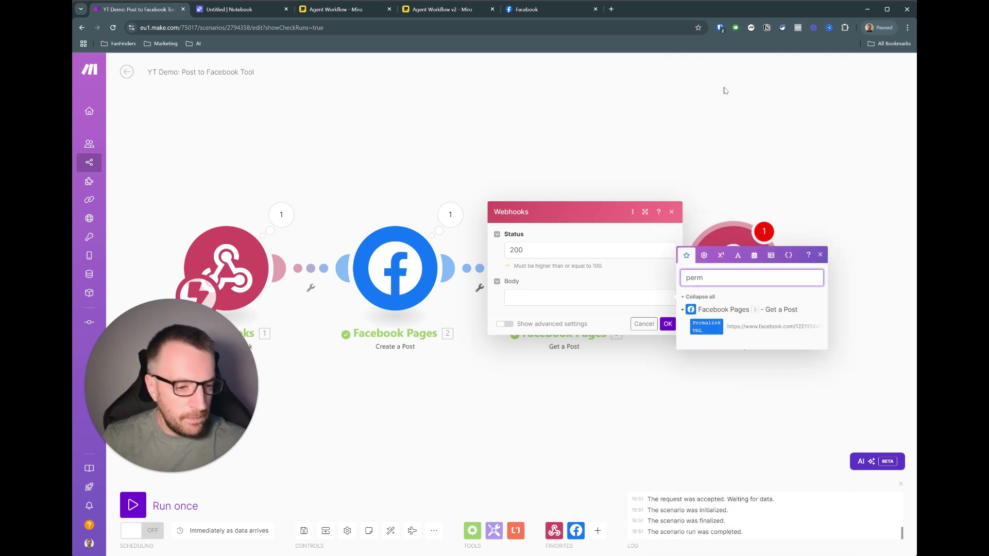
click(713, 327)
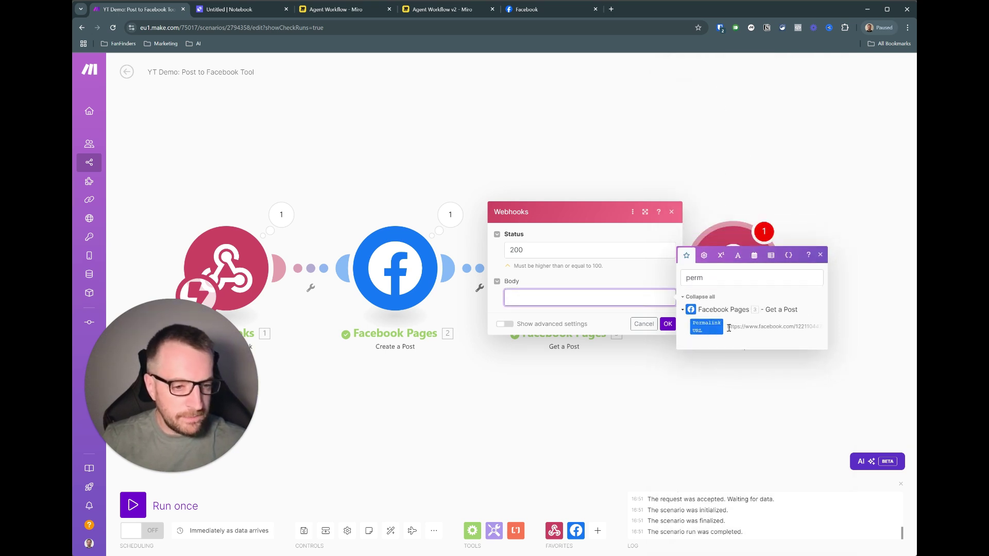
click(667, 324)
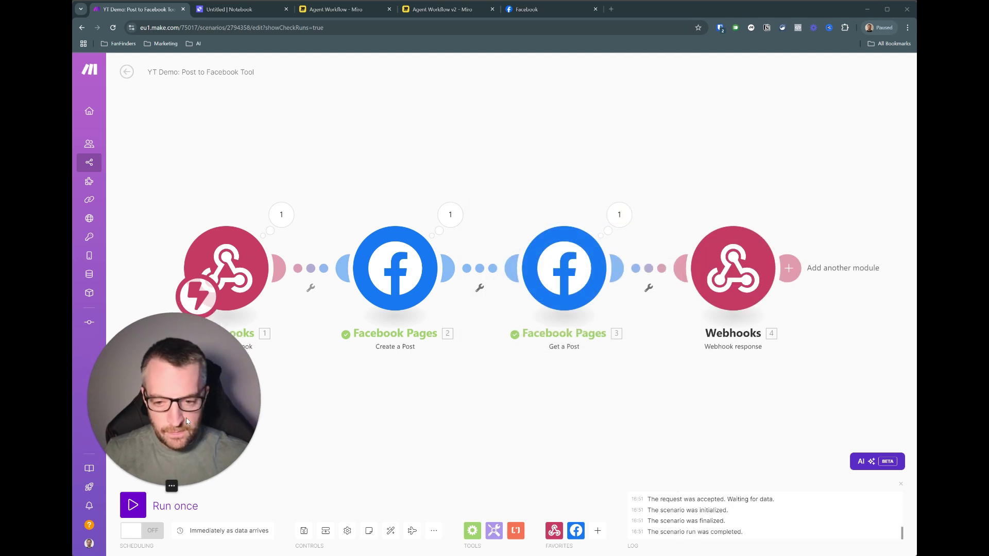
- Save the Make scenario and switch it on
drag(312, 453, 326, 444)
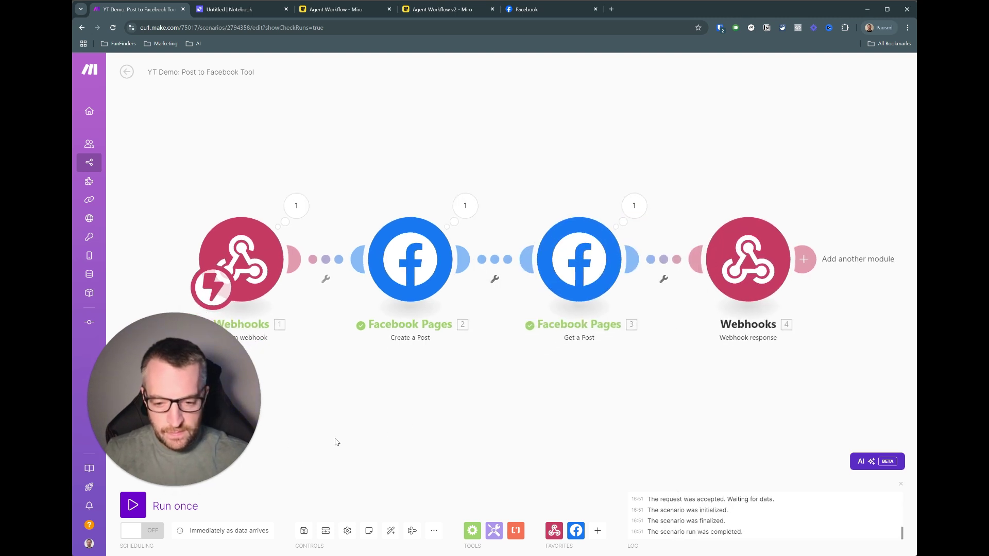
click(303, 530)
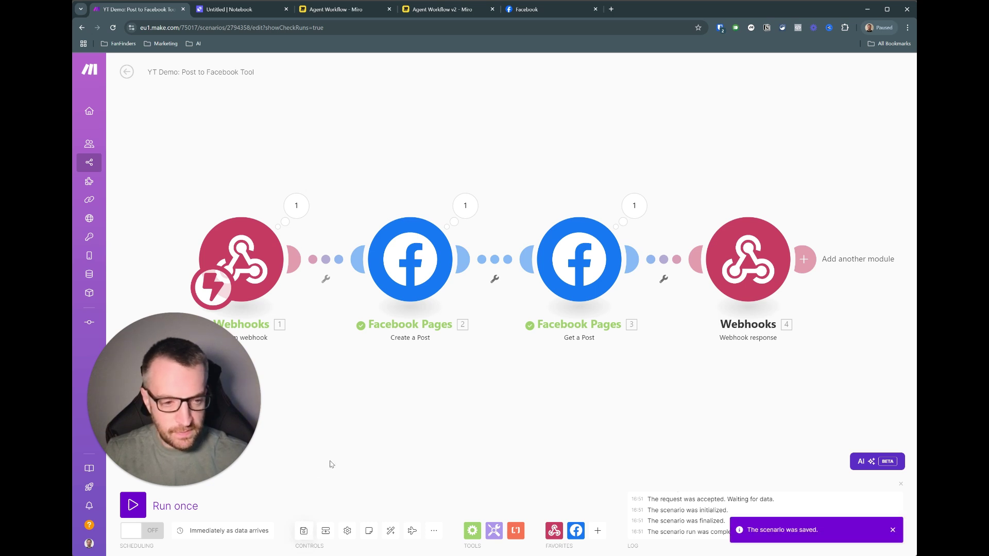
click(130, 530)
drag(437, 383, 435, 363)
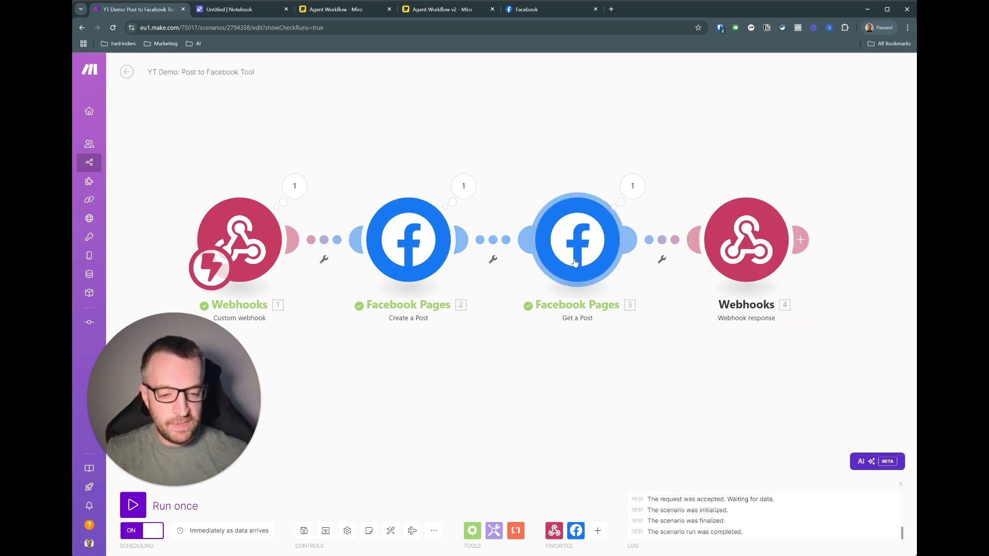
- Run the posting tool in Relevance AI and open the resulting Facebook post link
click(237, 17)
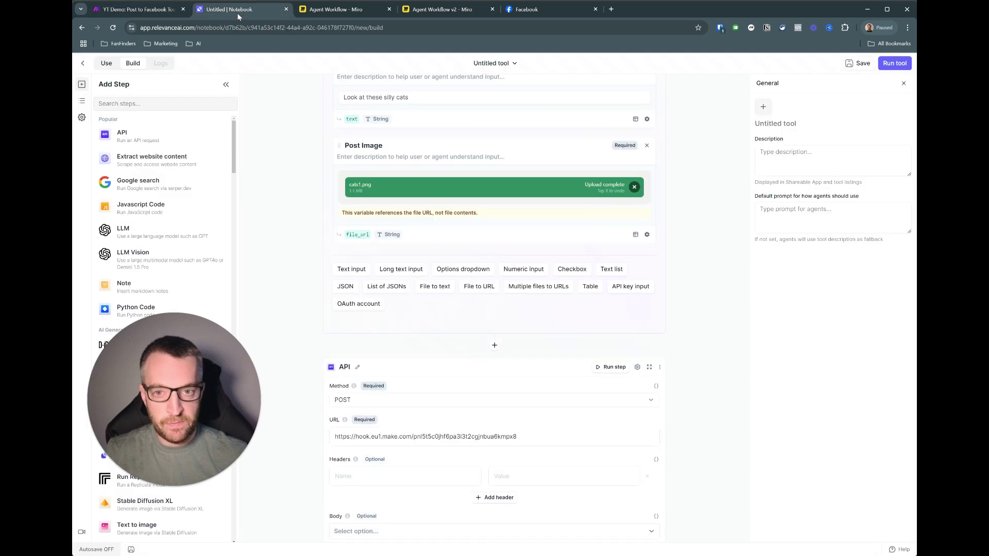
scroll(269, 176, down, 5)
scroll(314, 339, down, 1)
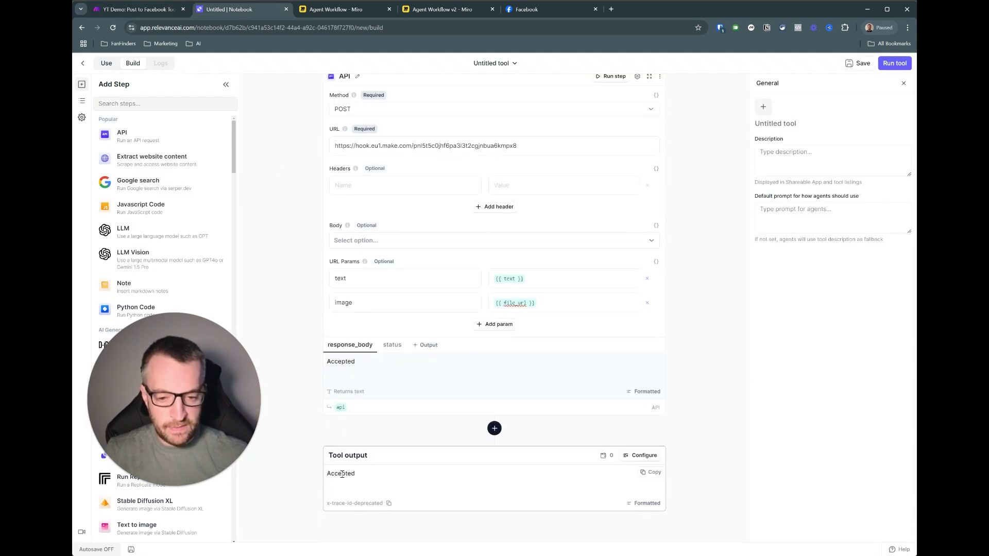
scroll(692, 147, up, 8)
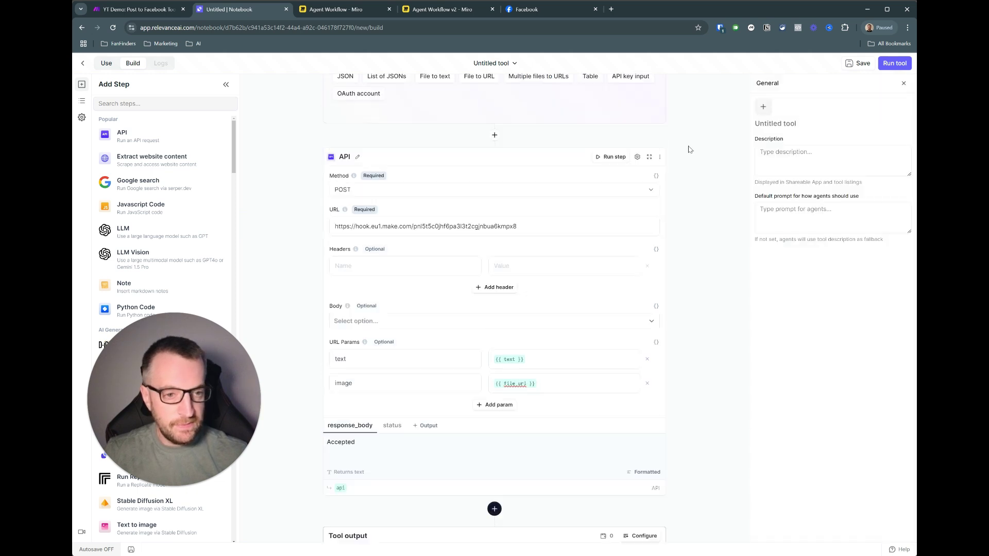
click(890, 64)
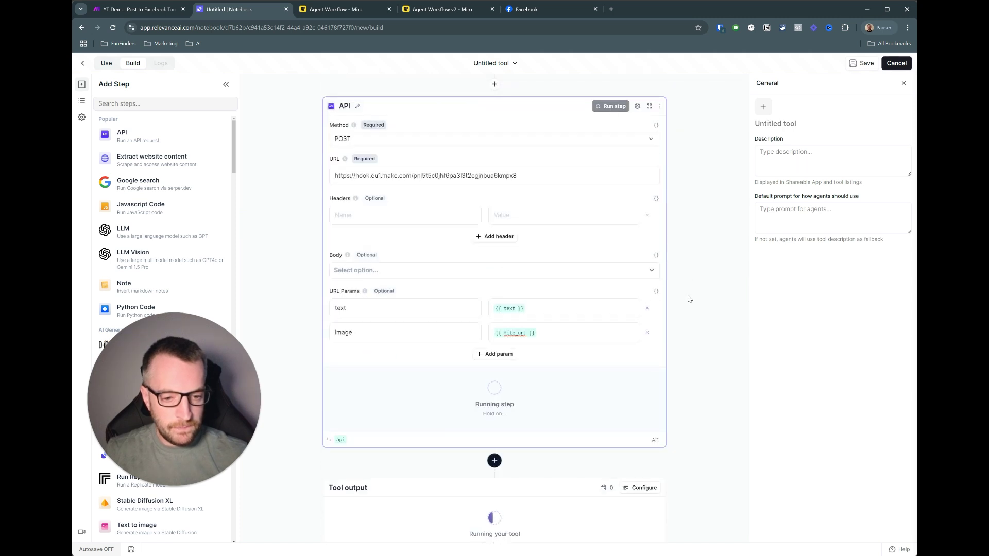
scroll(687, 301, down, 1)
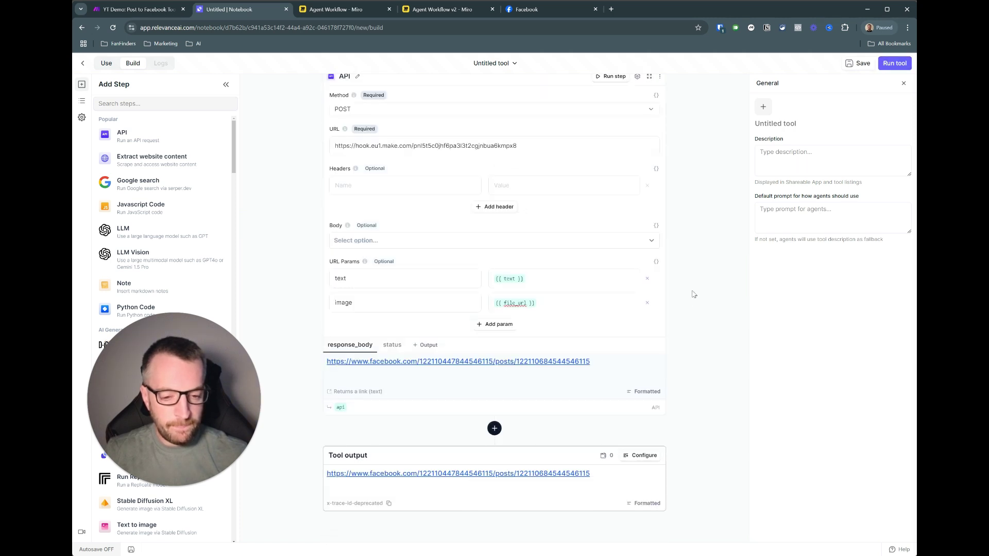
click(412, 475)
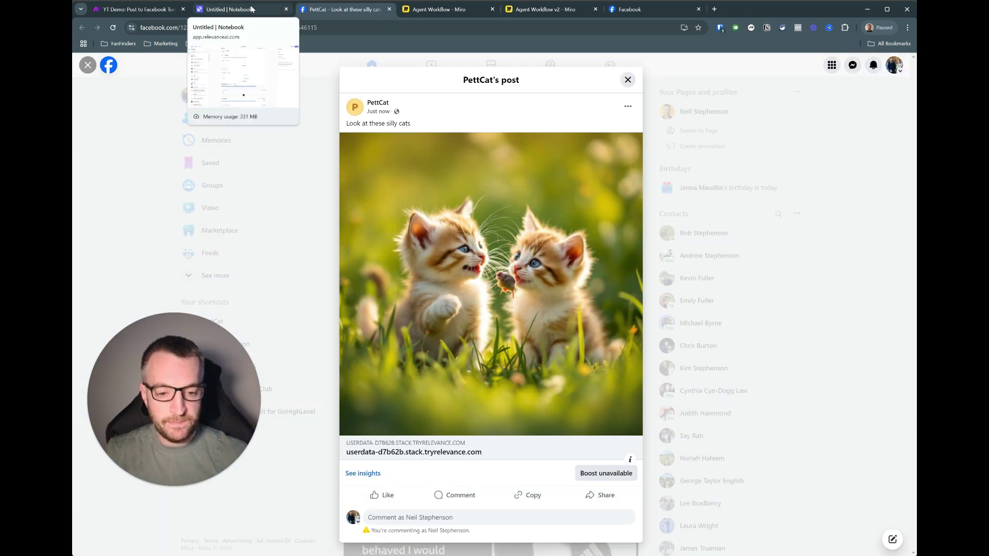
click(251, 9)
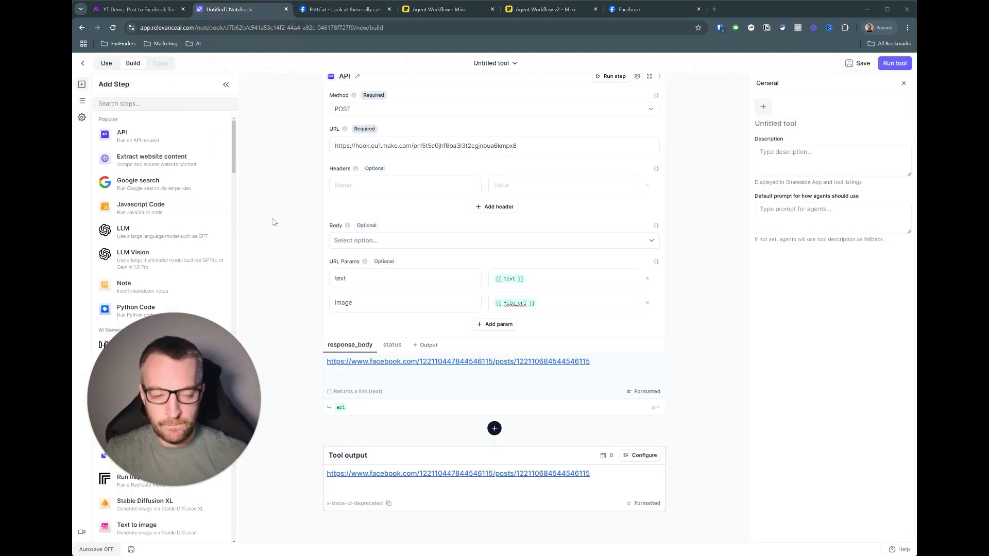
- Rename the tool to 'YT Demo - Facebook Posting Tool' and save it
click(492, 64)
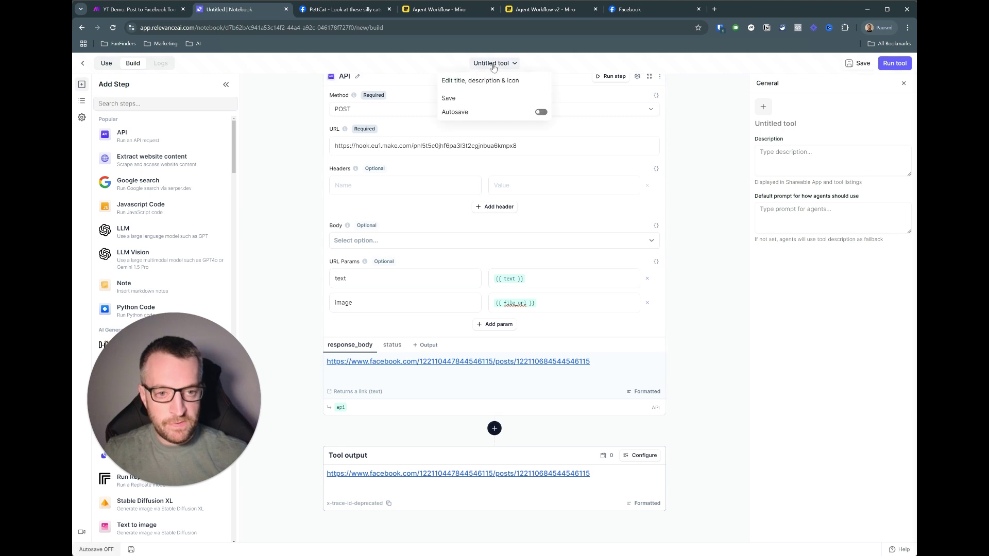
click(468, 84)
text(YT Demo - Facebook Posting Tool)
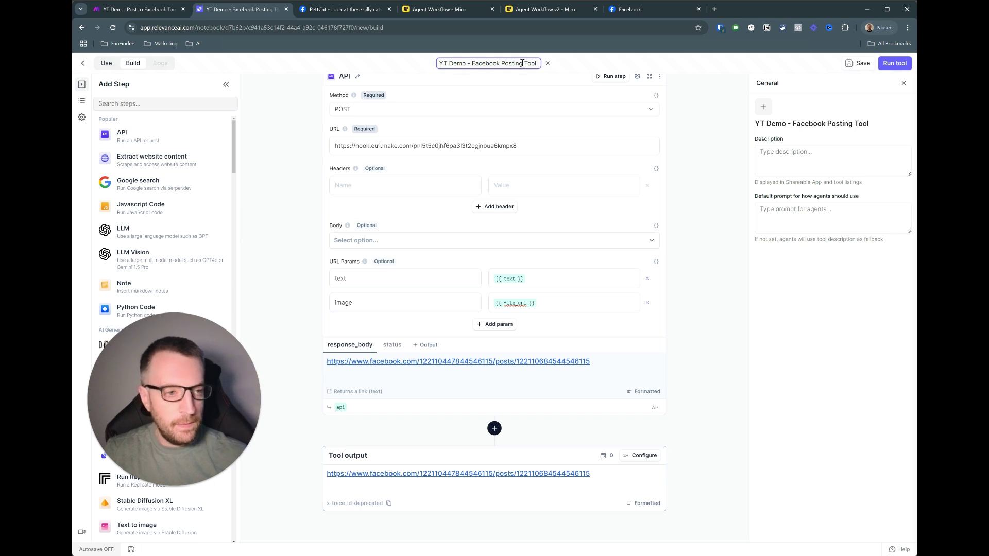
click(873, 62)
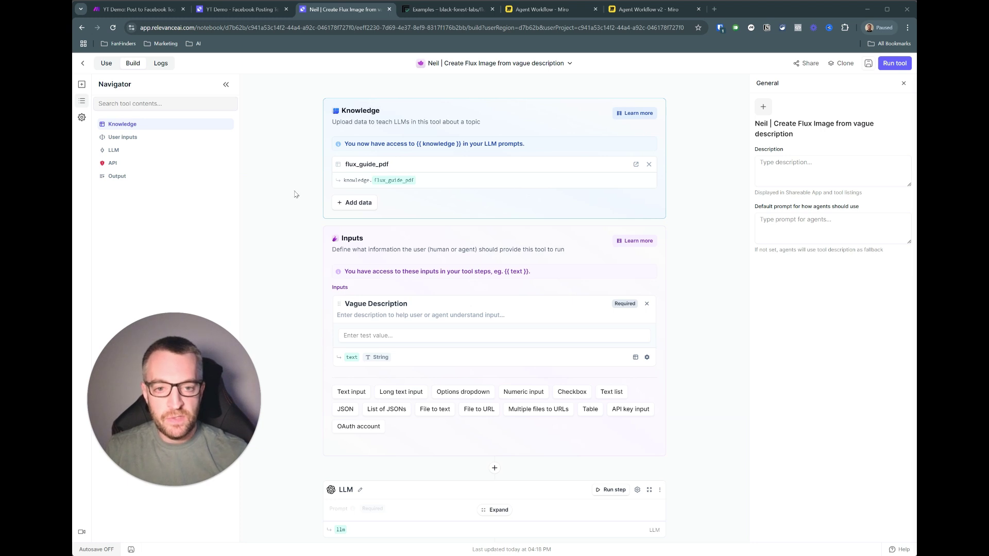
click(635, 165)
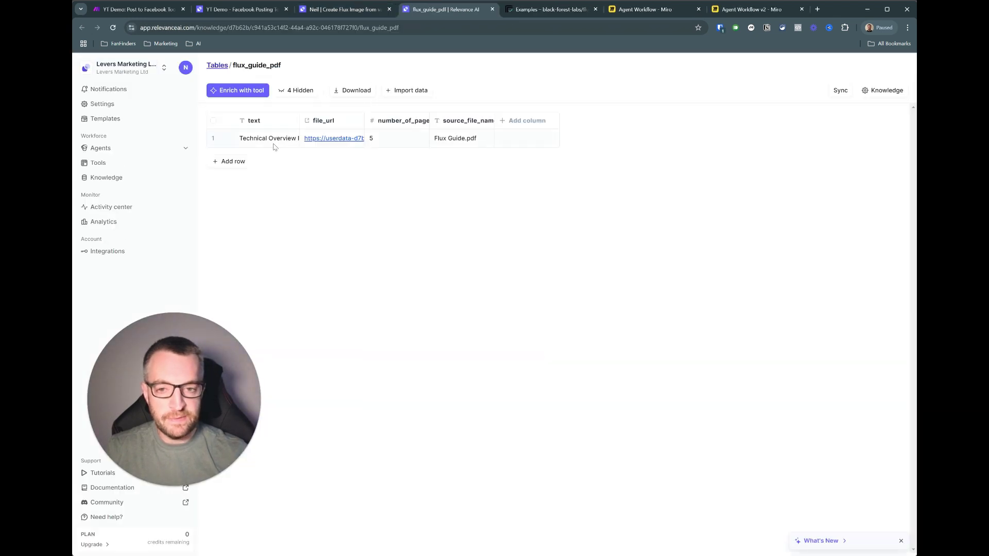
click(339, 139)
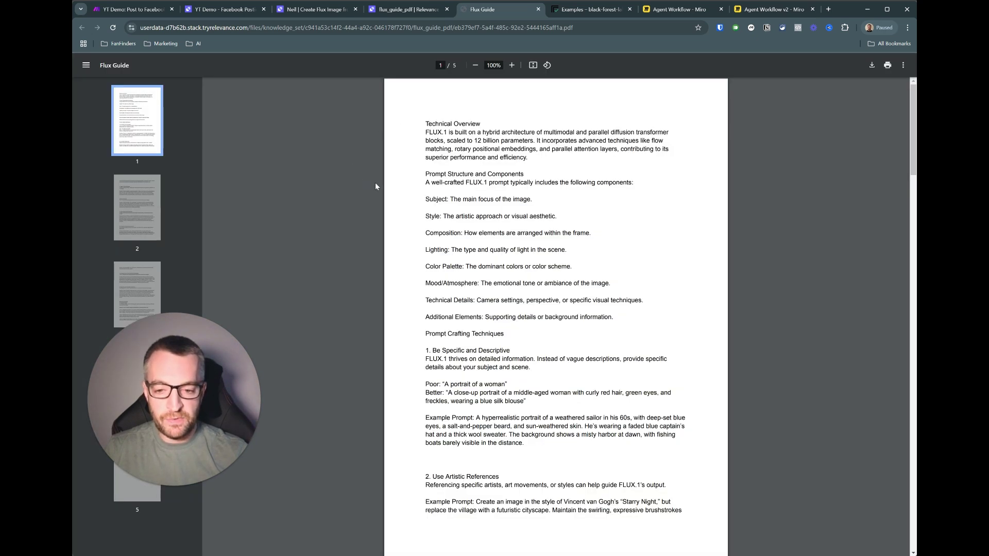
scroll(404, 153, down, 6)
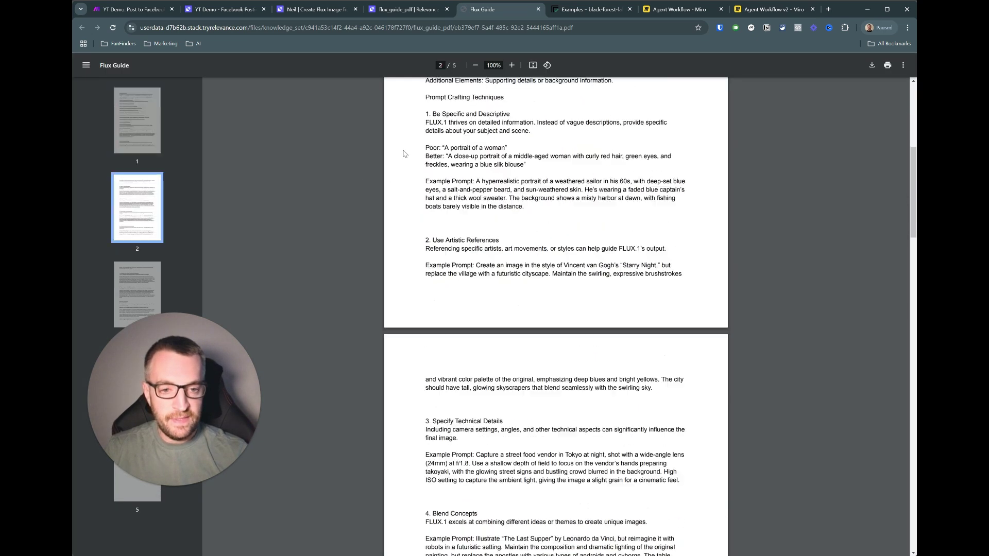
scroll(404, 153, down, 15)
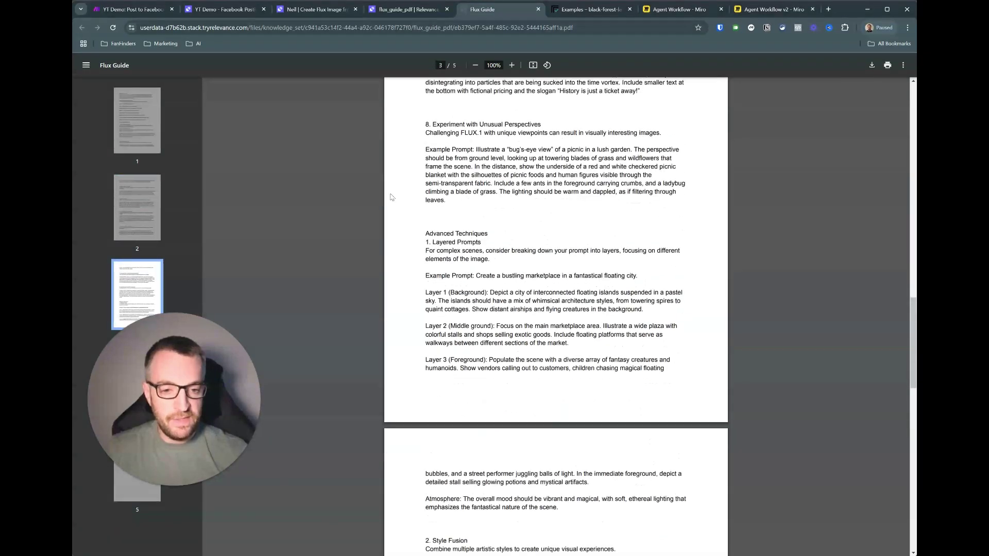
scroll(390, 198, down, 15)
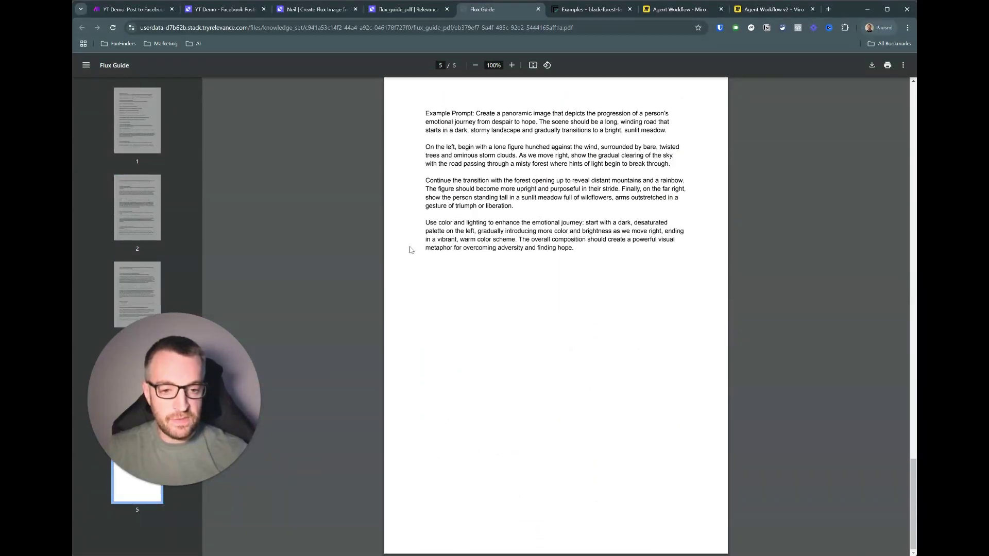
scroll(410, 241, up, 20)
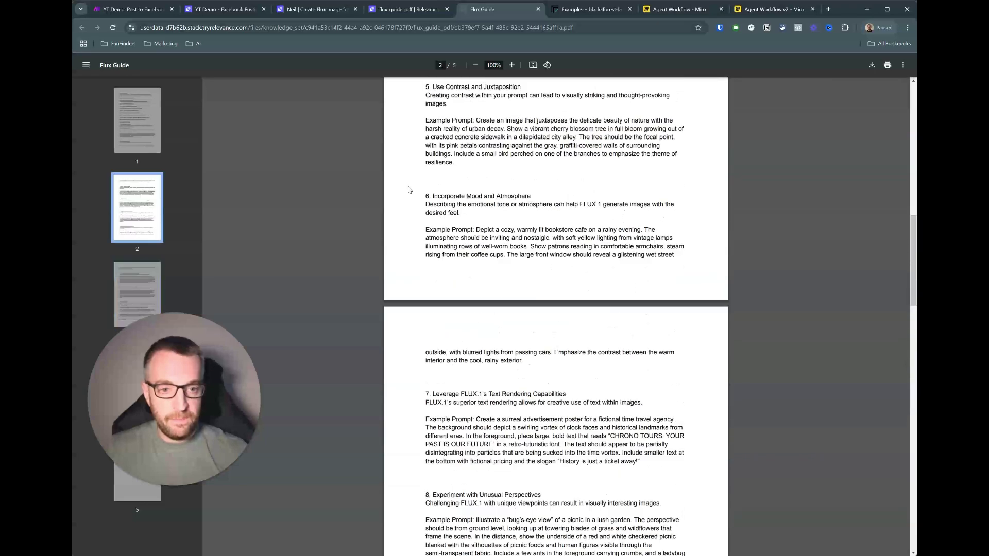
scroll(410, 190, up, 10)
click(412, 11)
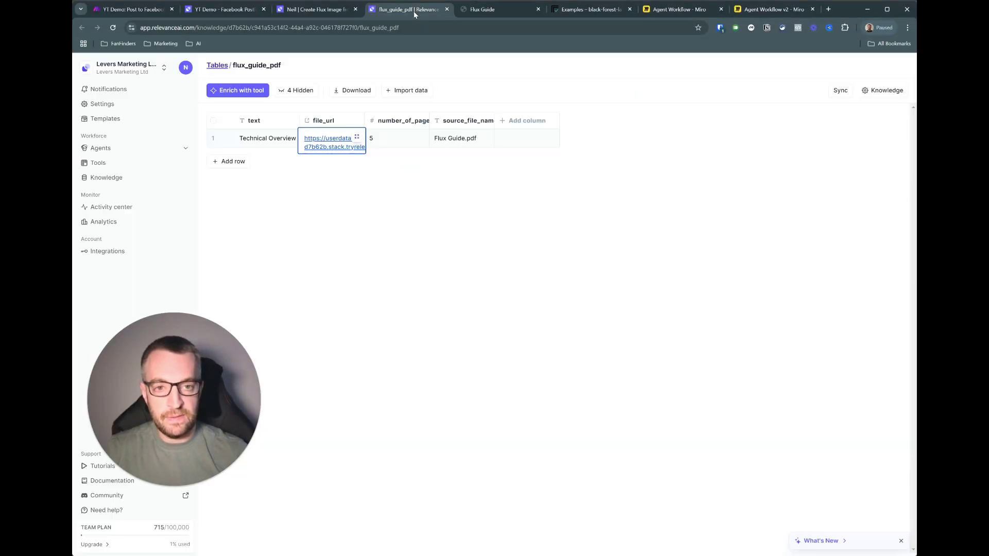
- Paste 'eighteen candles on a birthday cake for a cat' as the Vague Description test value
click(322, 9)
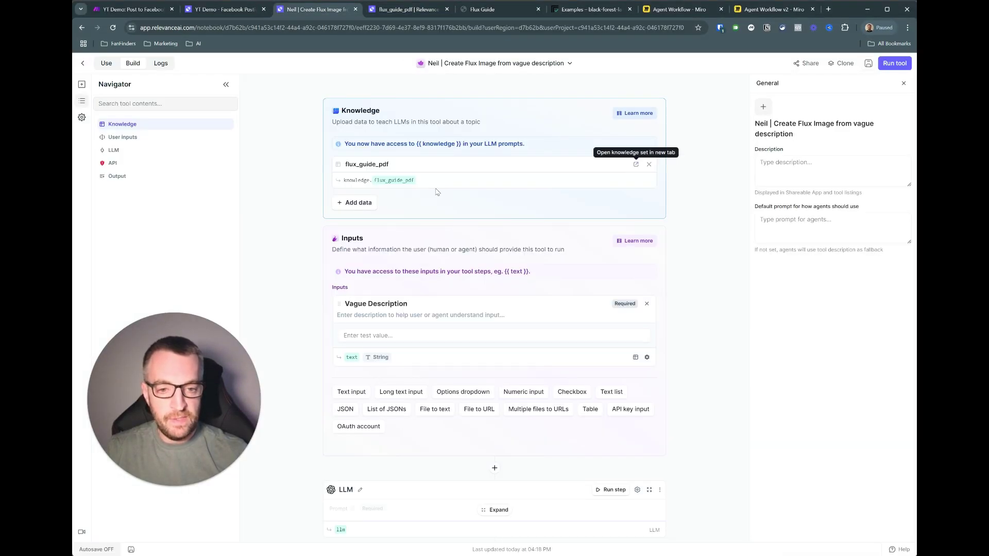
click(389, 335)
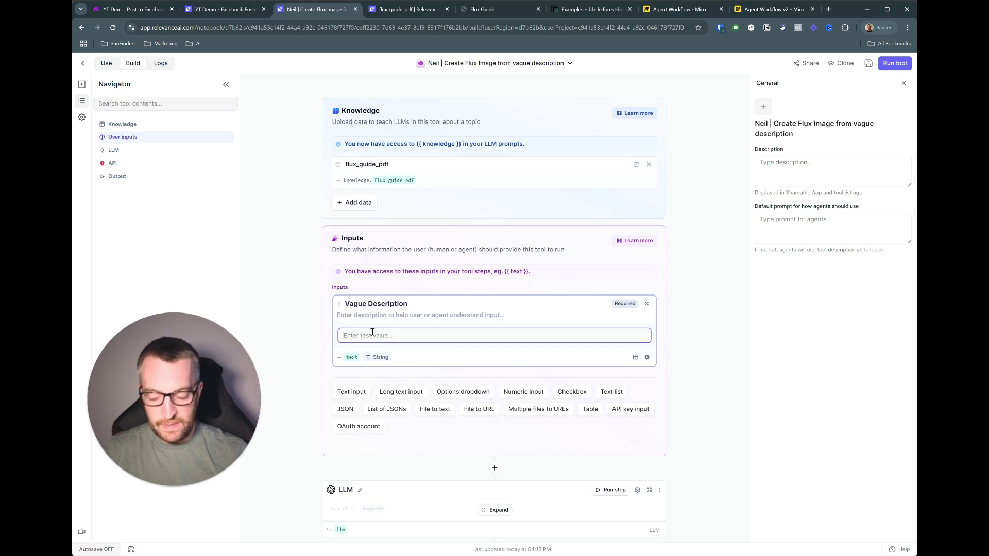
text(eighteen candles on a birthday cake for a cat)
click(318, 326)
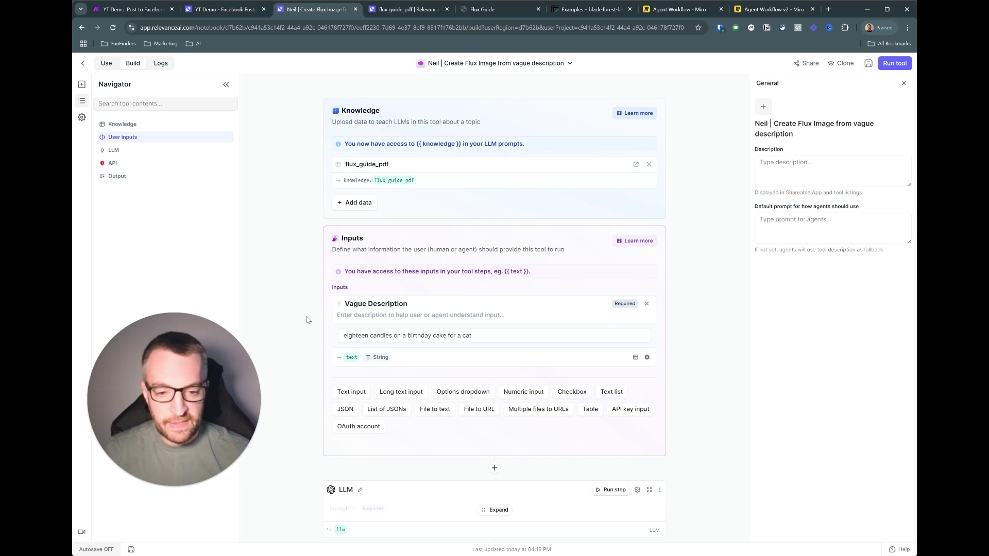
scroll(307, 320, down, 2)
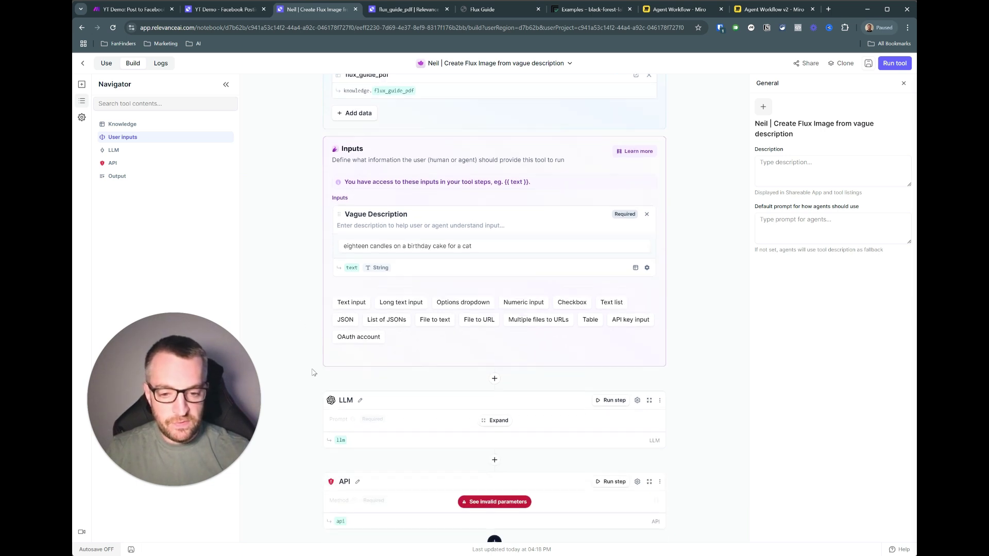
scroll(312, 372, down, 1)
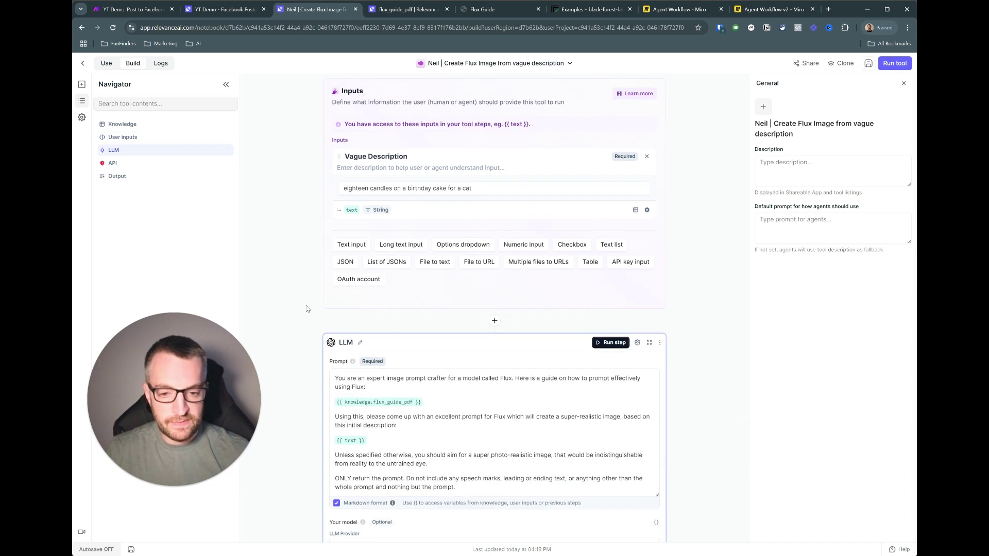
scroll(310, 269, down, 1)
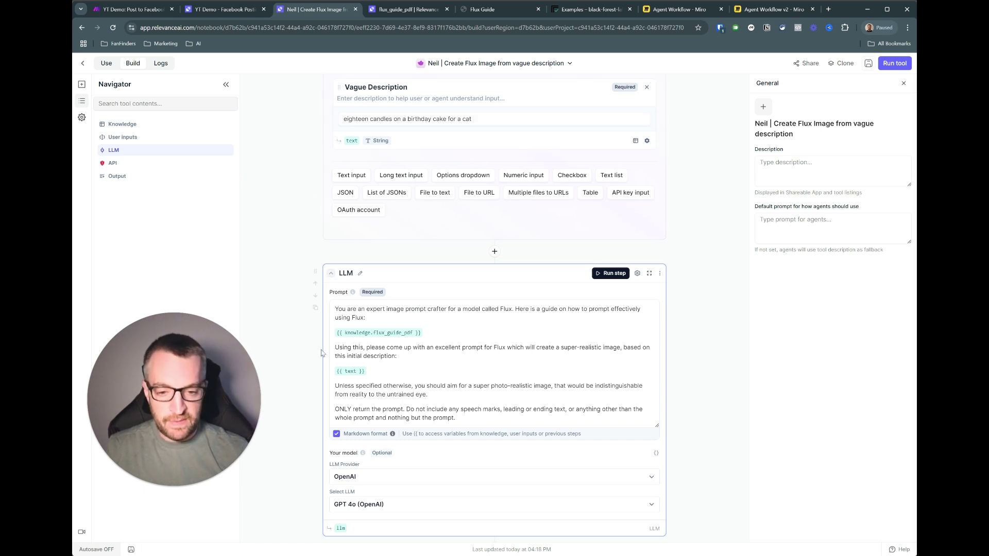
- Reveal the API step's flux-1.1-pro parameters, then view Replicate's example prediction
scroll(316, 345, down, 4)
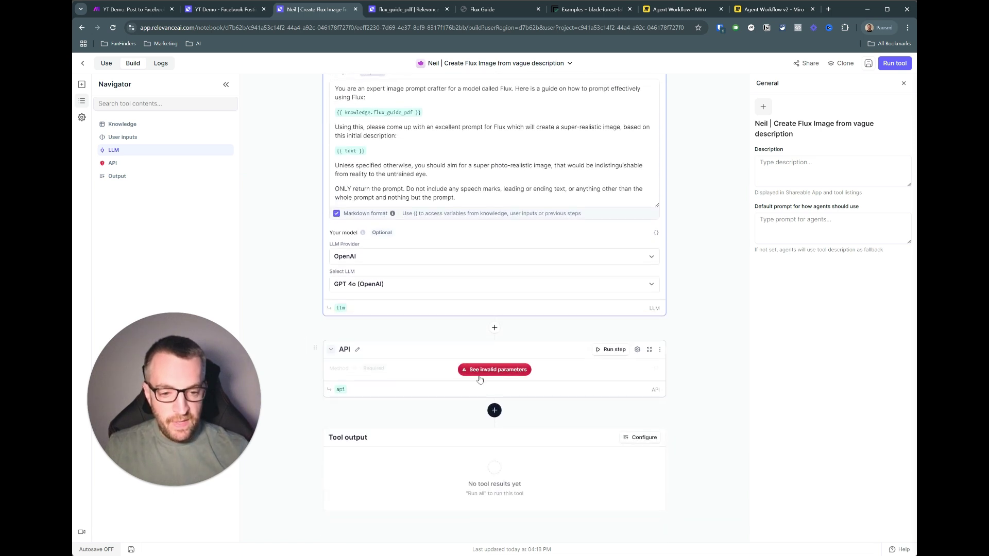
click(484, 370)
scroll(304, 298, down, 3)
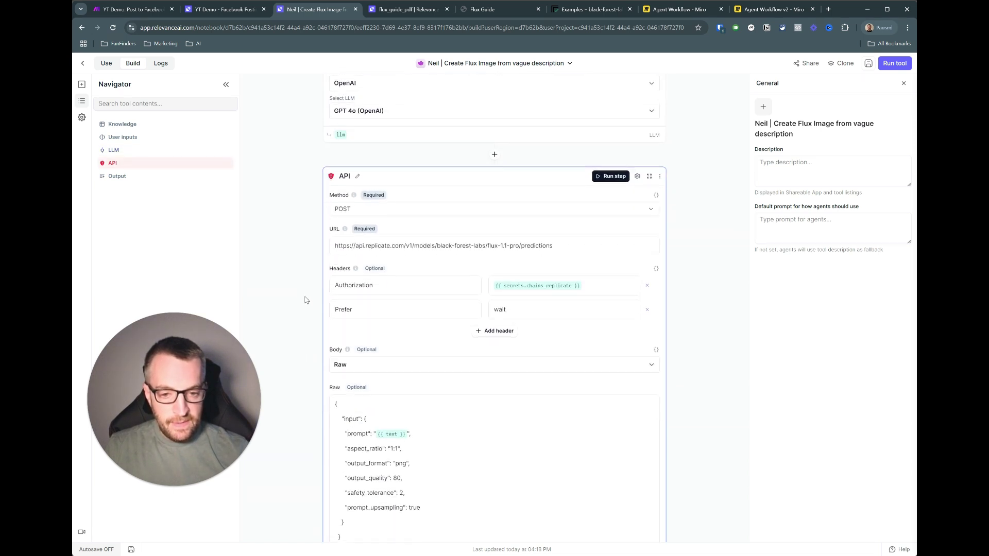
scroll(304, 296, down, 1)
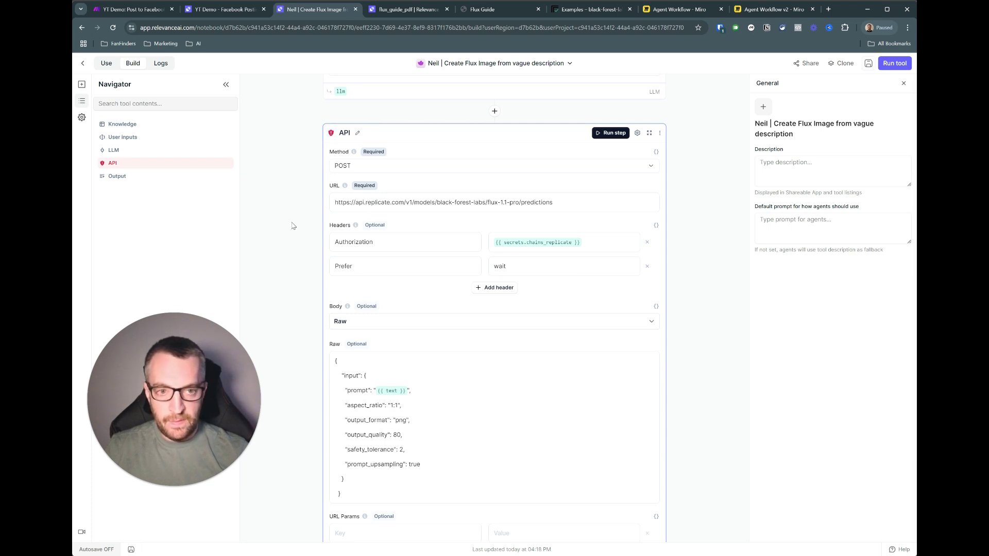
click(554, 10)
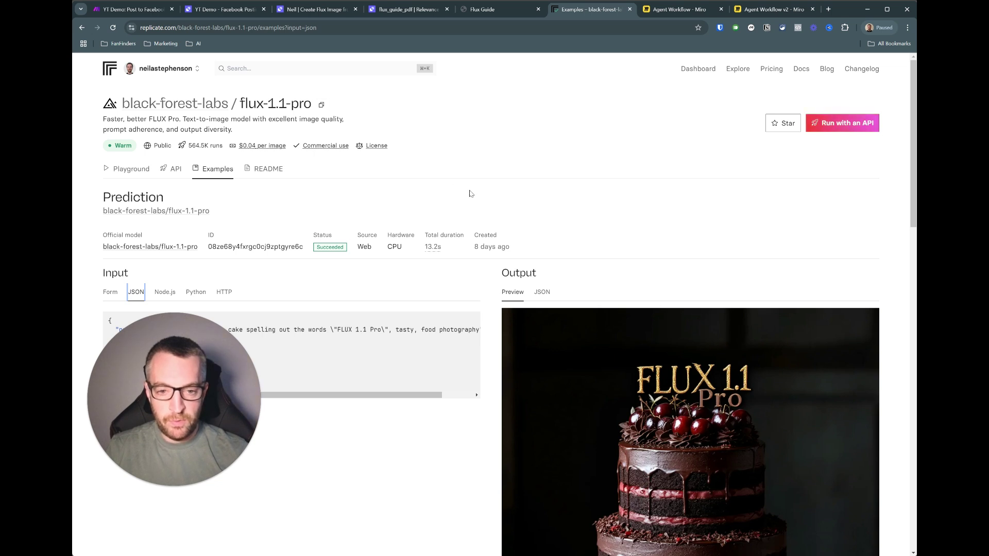
scroll(489, 307, down, 3)
scroll(490, 306, down, 1)
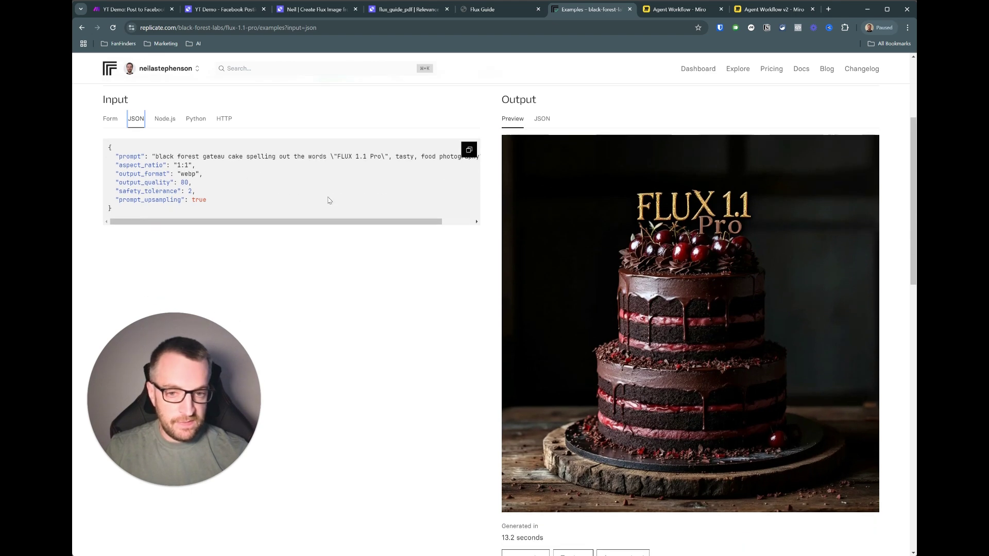
scroll(340, 265, up, 3)
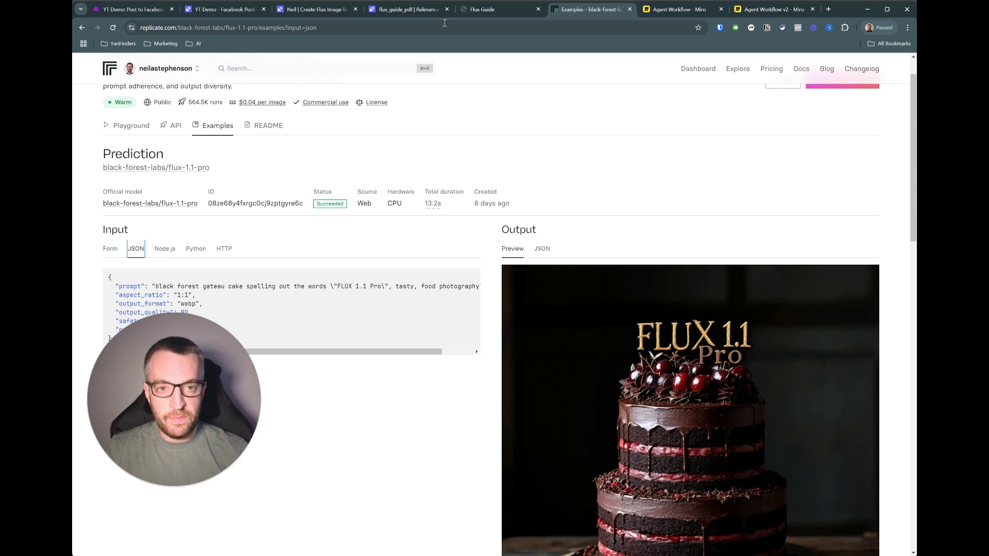
- Run the Create Flux Image tool on the birthday cake test description
click(407, 10)
click(316, 9)
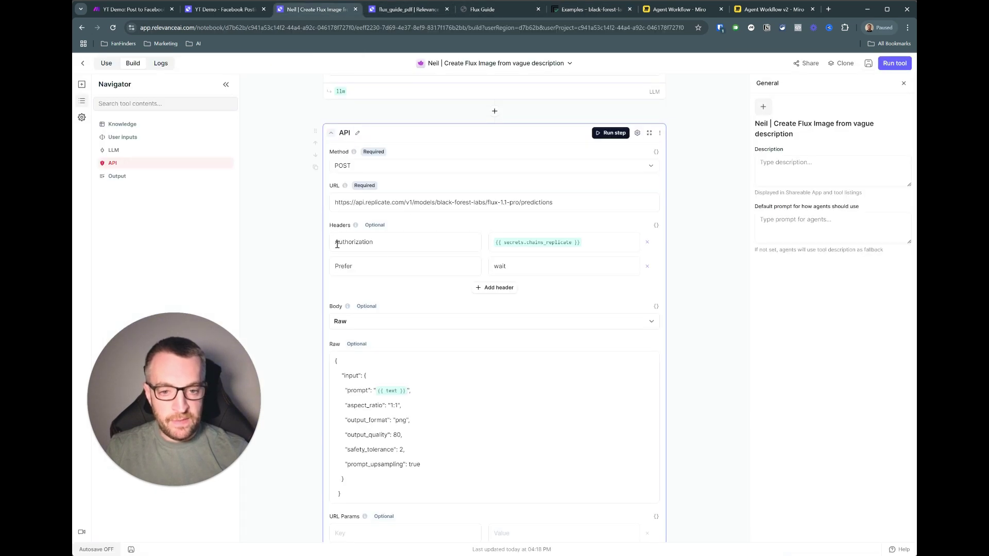
scroll(402, 238, down, 2)
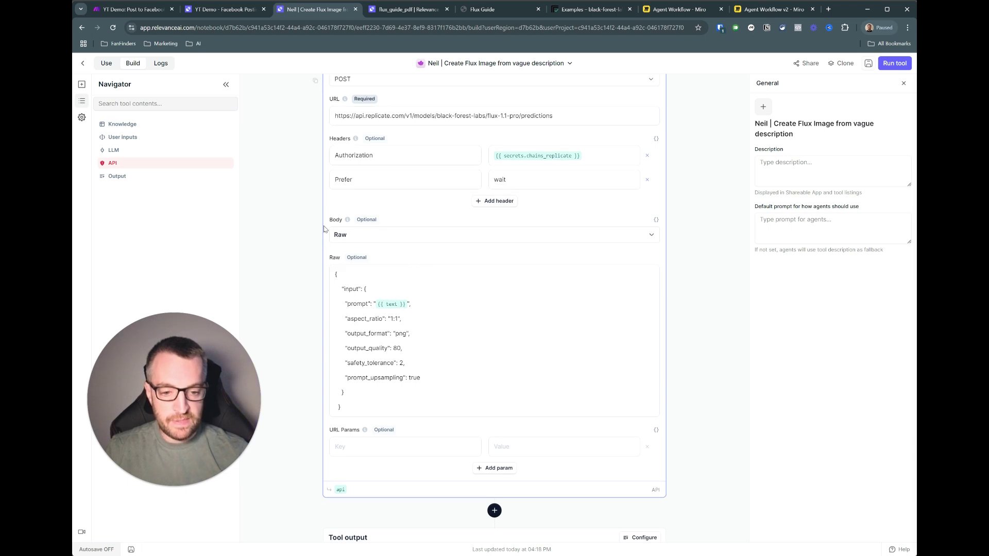
scroll(303, 201, up, 5)
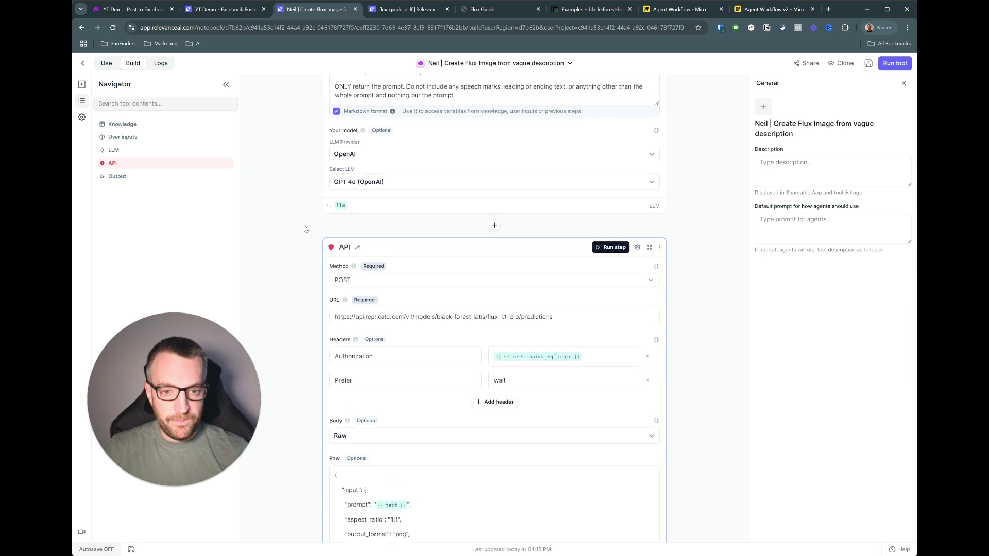
scroll(625, 198, up, 8)
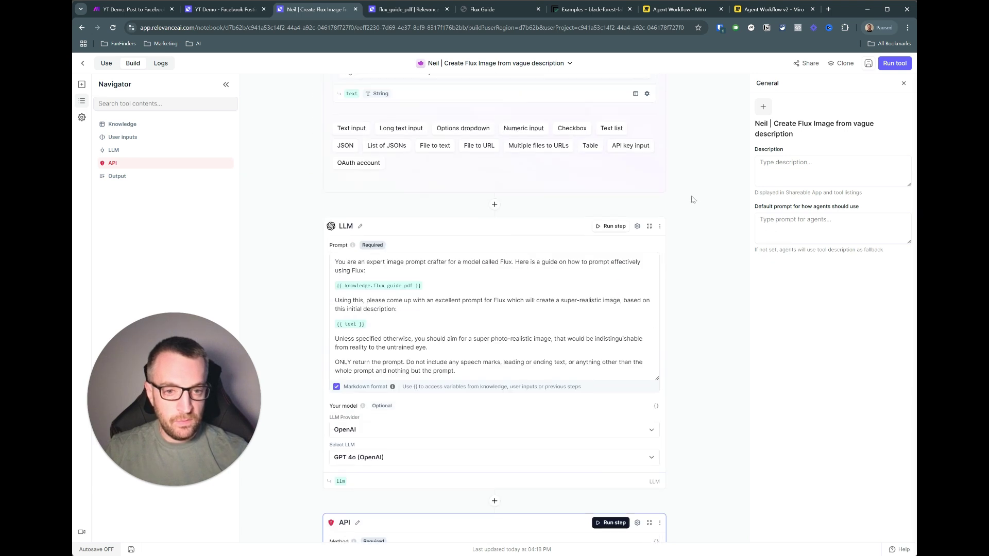
click(894, 66)
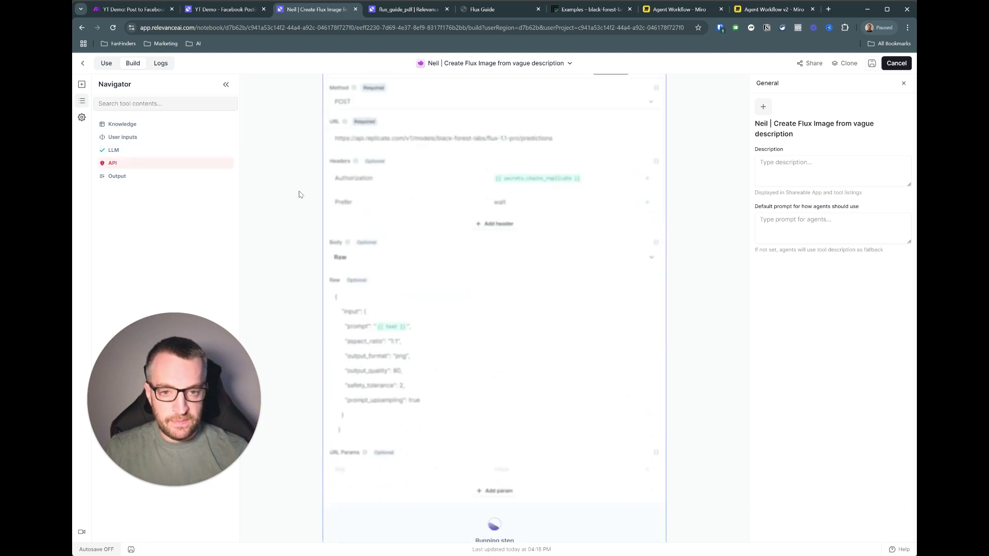
- Expand the full tool output and open the generated image link
scroll(313, 243, up, 2)
scroll(314, 242, up, 4)
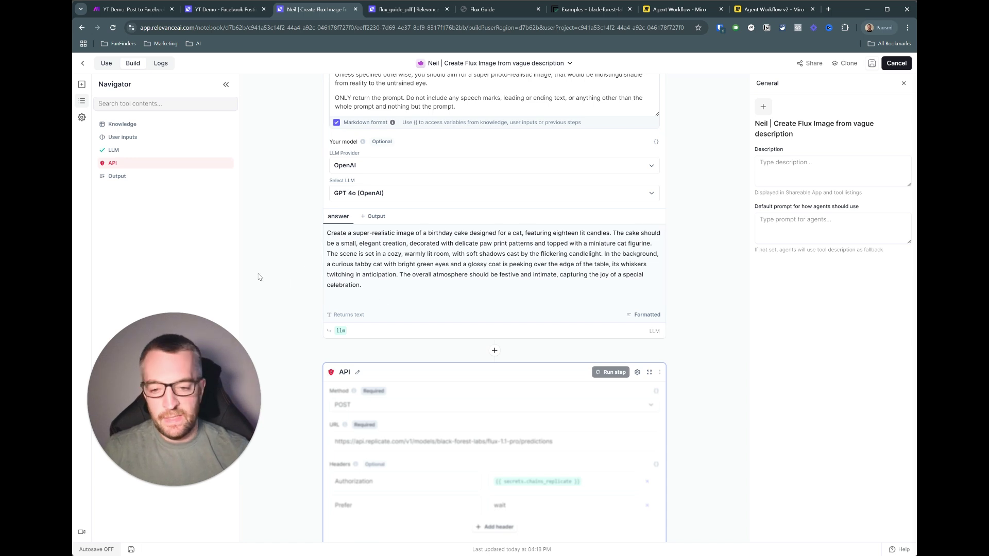
scroll(394, 275, down, 12)
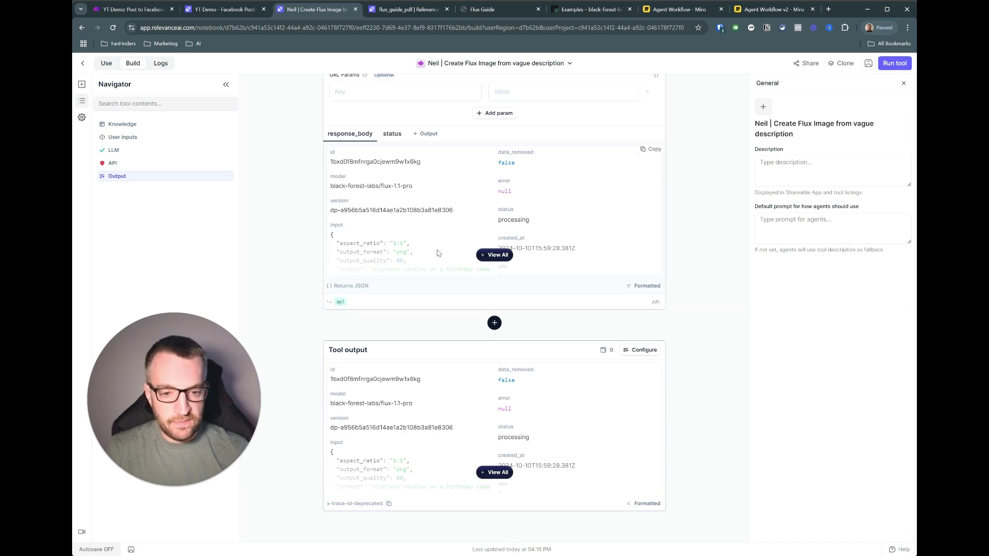
click(493, 472)
scroll(435, 433, down, 1)
scroll(432, 429, down, 1)
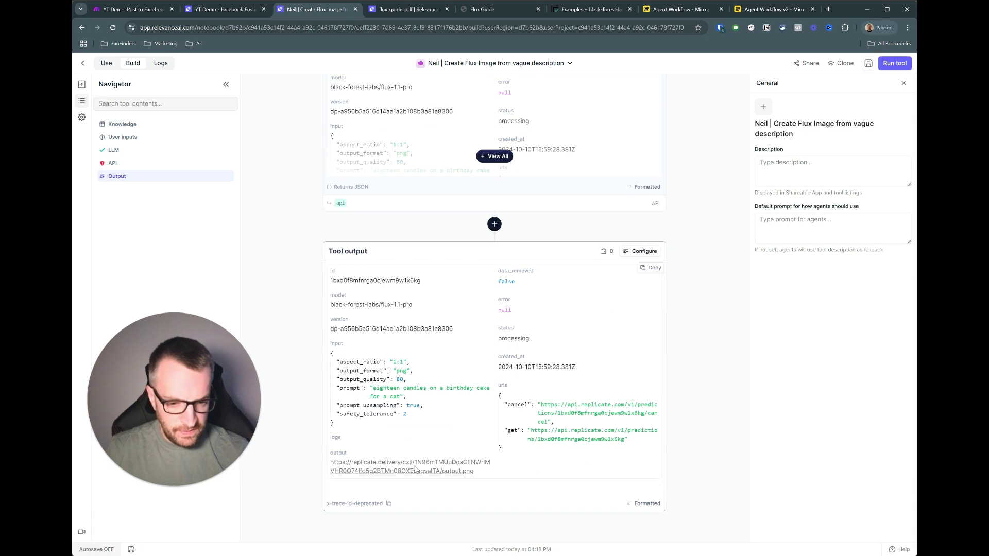
click(385, 466)
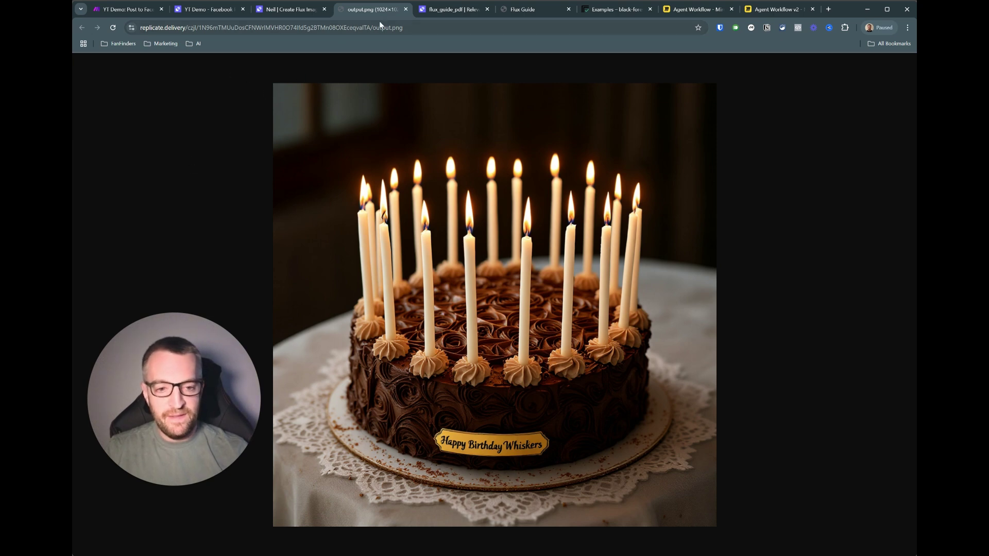
- Close the generated cake image and scroll back up through the tool
click(406, 9)
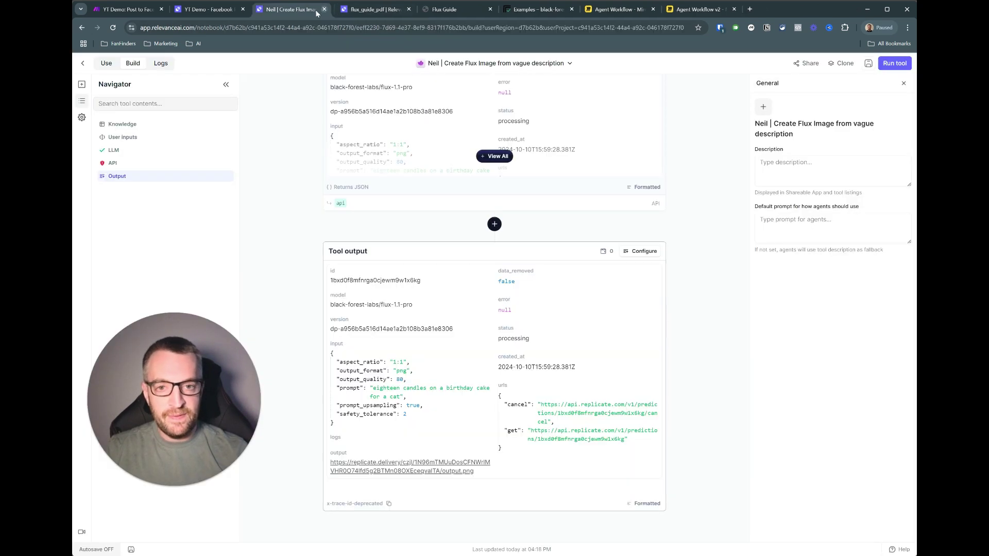
scroll(304, 216, up, 15)
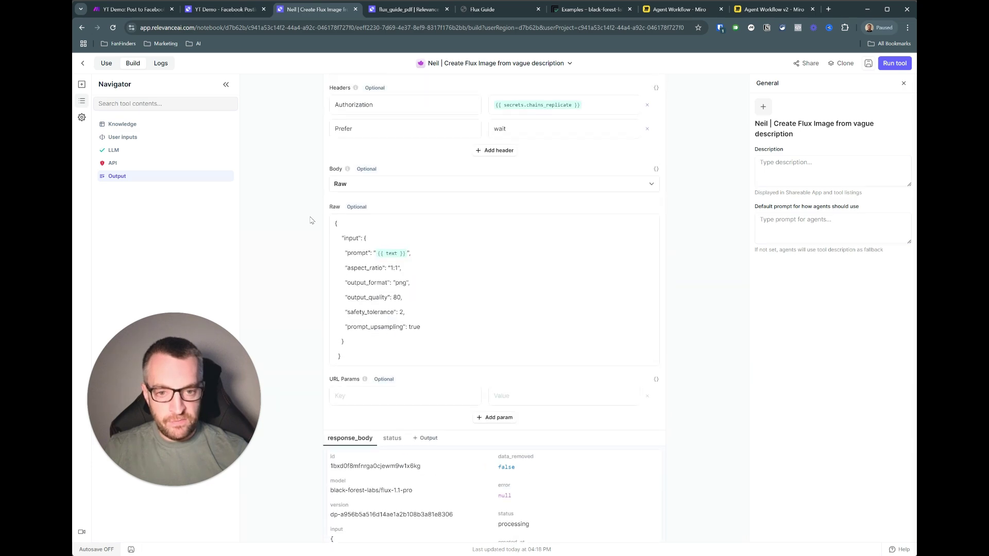
scroll(311, 221, up, 2)
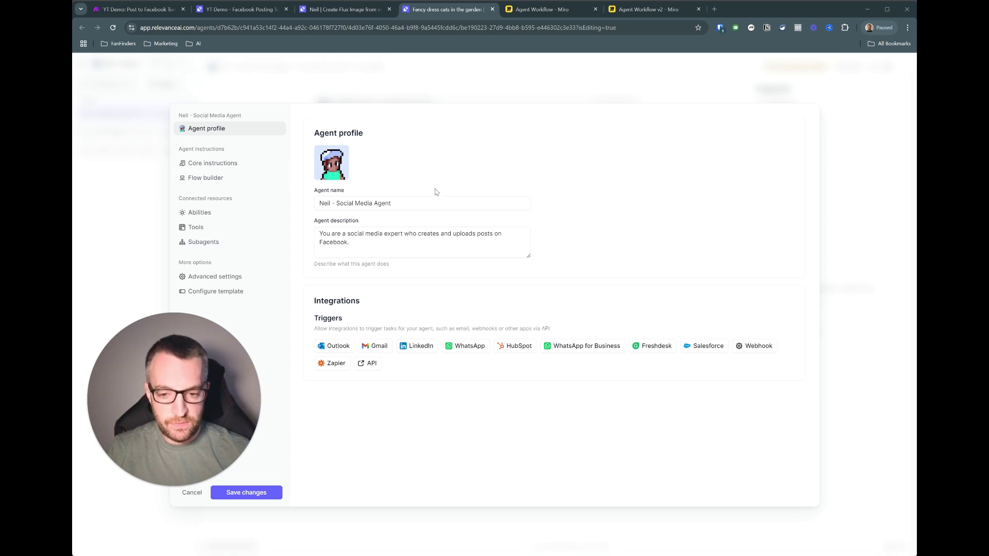
- Switch to the Agent Workflow v2 board in Miro to view the Social Media Agent branch
click(652, 10)
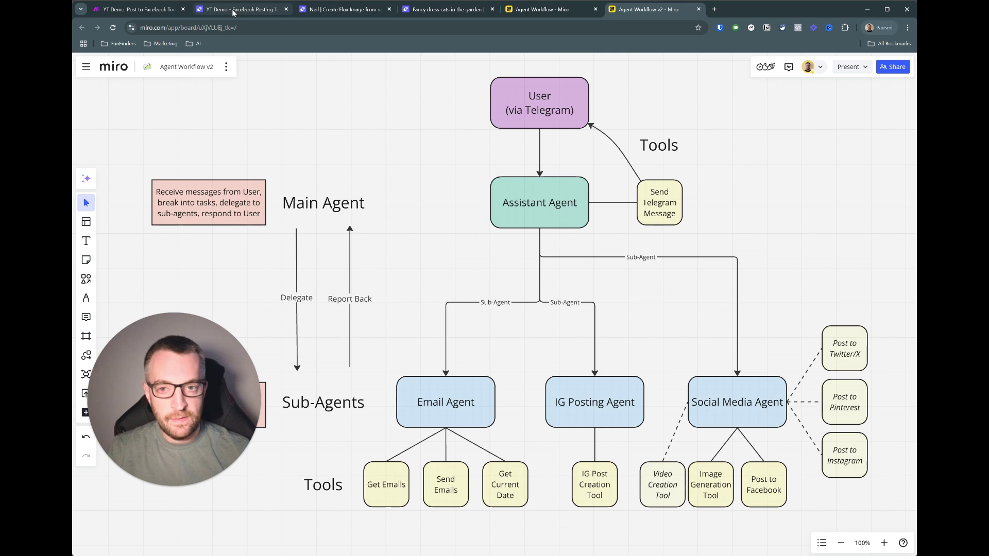
click(436, 9)
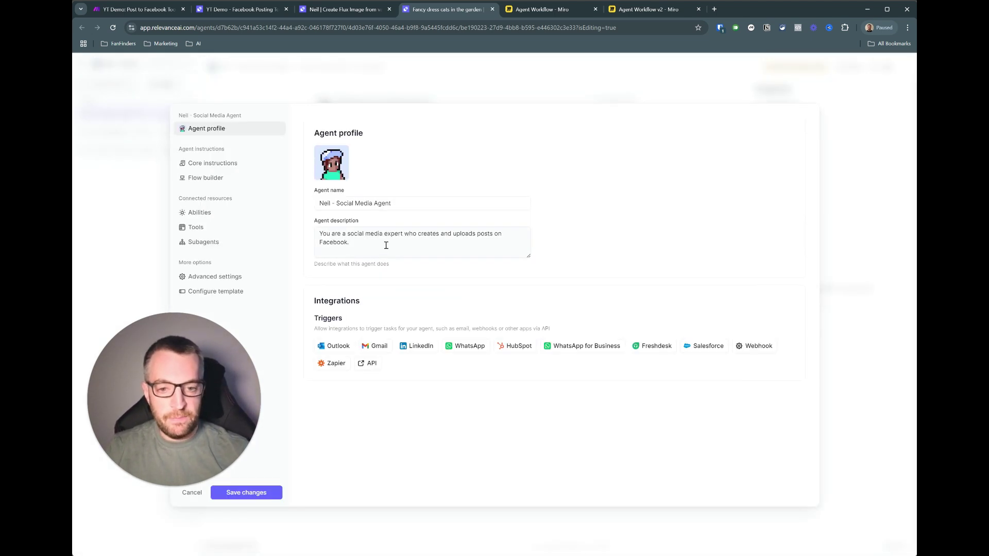
- Show the agent's Tools page listing Post to Facebook and Create Flux Image, both Auto run
click(196, 228)
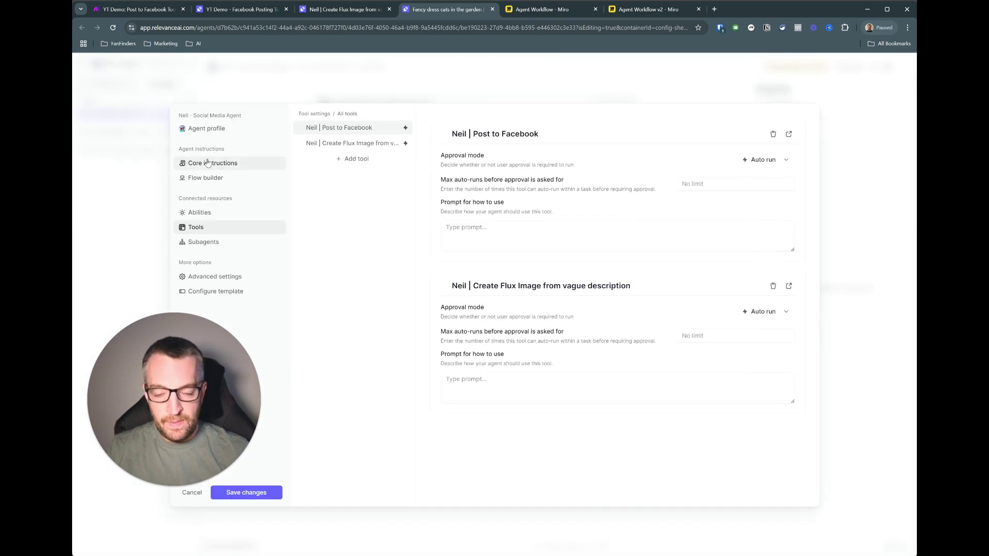
- Open the Social Media Agent's core instructions to review them
click(208, 163)
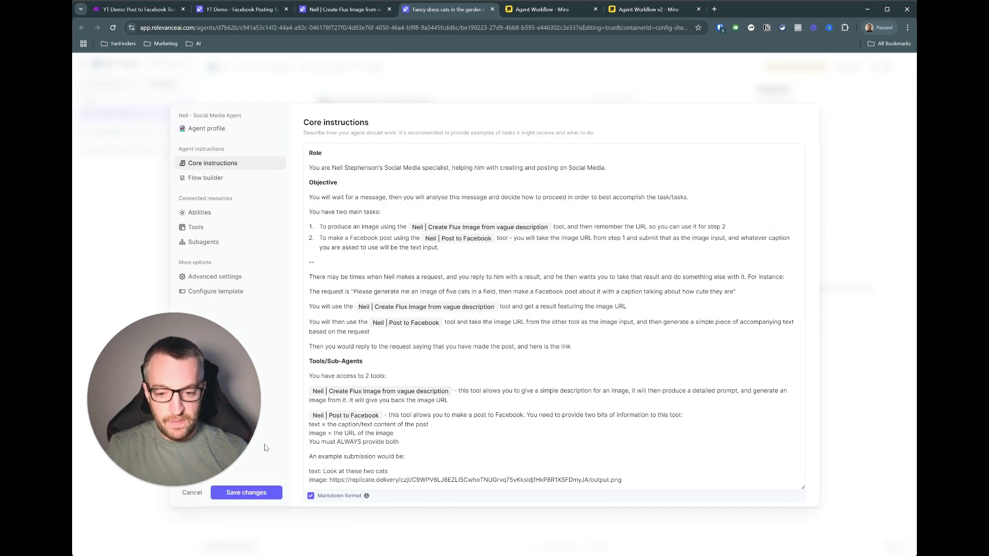
- Open the assistant agent's 'Don't do anything' task conversation with the earlier Facebook post results
click(246, 493)
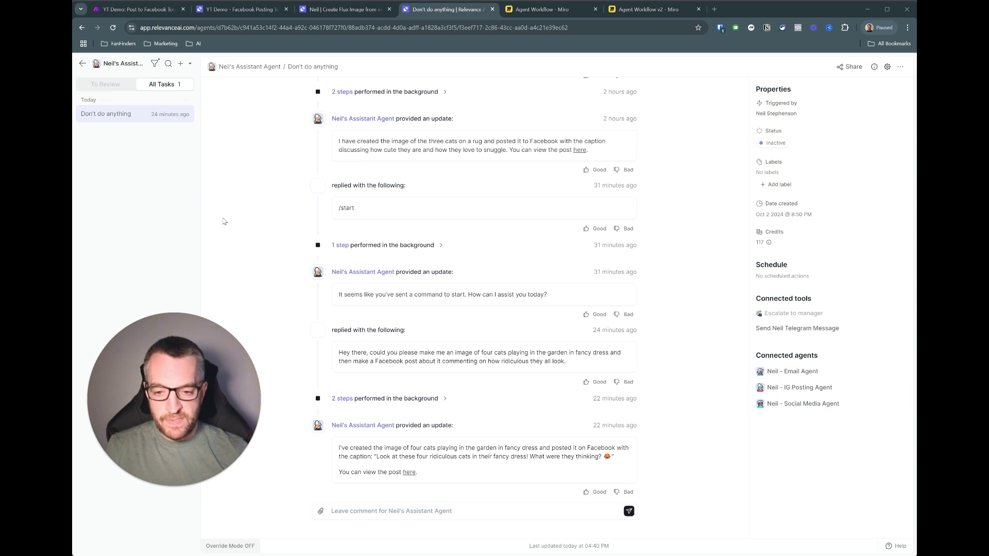
- Send a 13-second Telegram voice request: eight dogs boxing over a giant bone, posted to Facebook
key(alt+Tab)
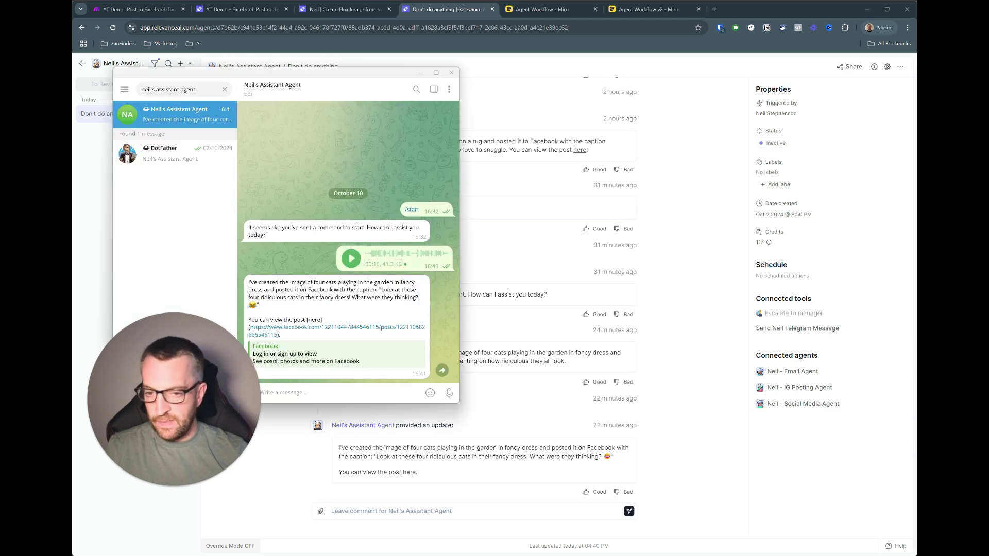
drag(338, 77, 788, 60)
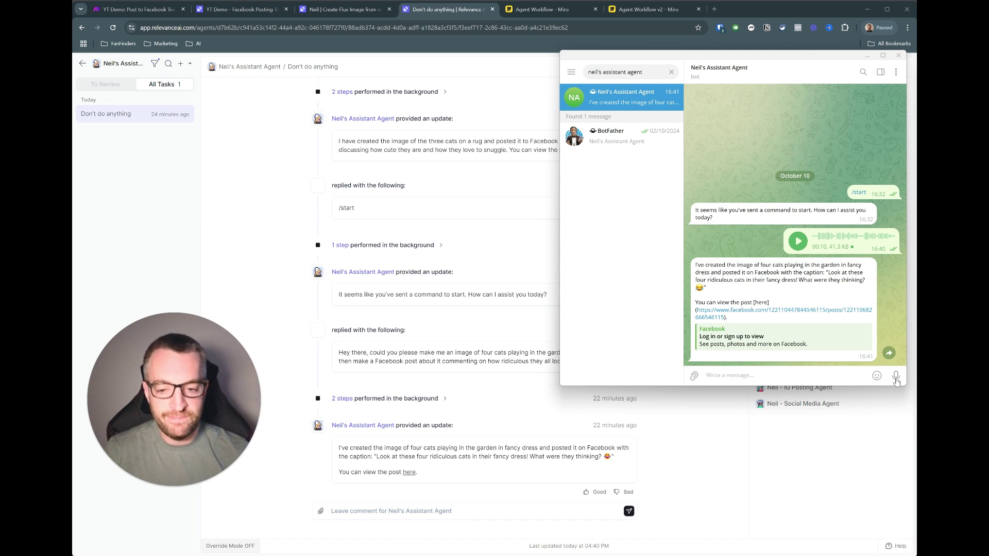
drag(896, 380, 896, 381)
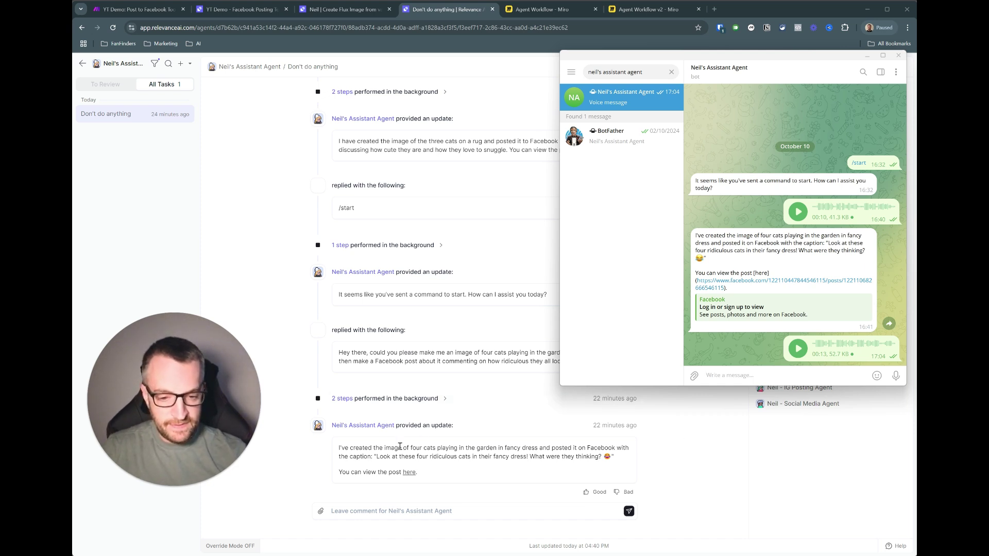
click(248, 192)
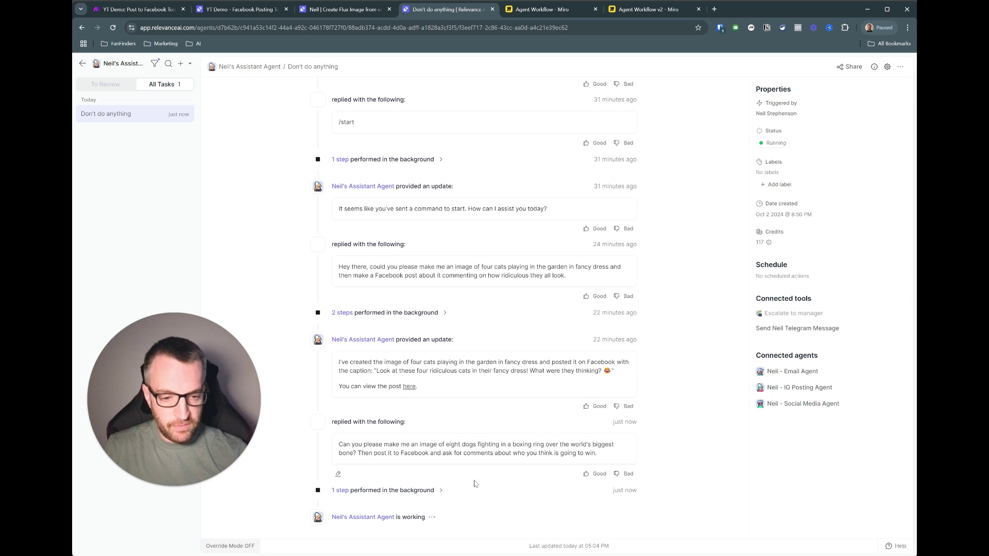
- Trace the delegation to the Social Media Agent's tool run, then view the resulting boxing-dogs Facebook post
click(440, 491)
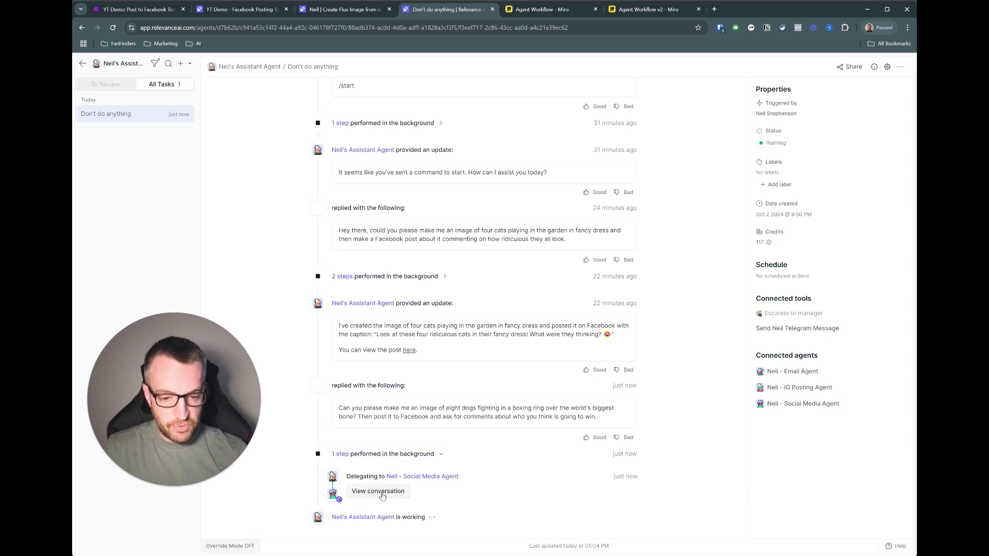
click(379, 491)
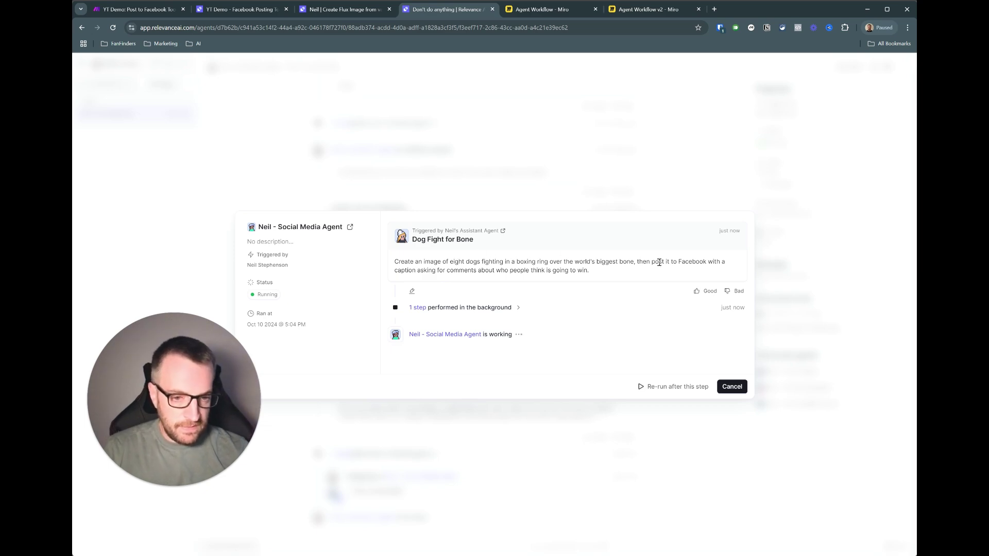
click(476, 308)
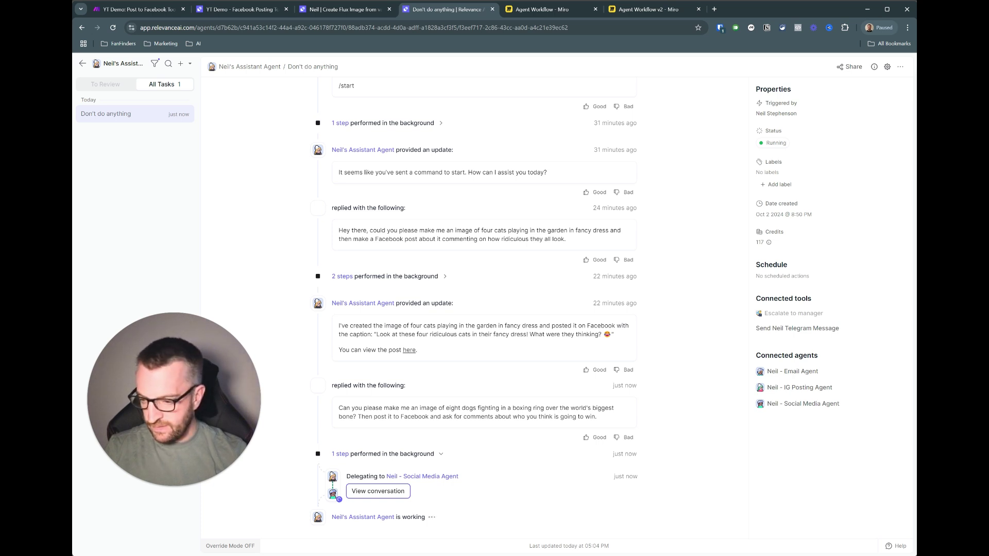
key(alt+Tab)
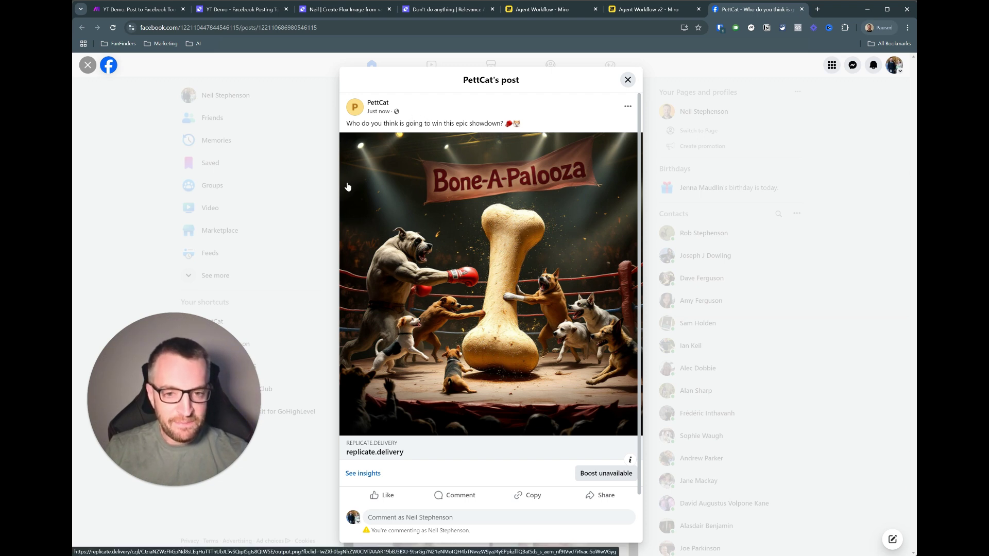
- Return to the 'Don't do anything' task thread confirming the eight-boxing-dogs image was posted
click(423, 14)
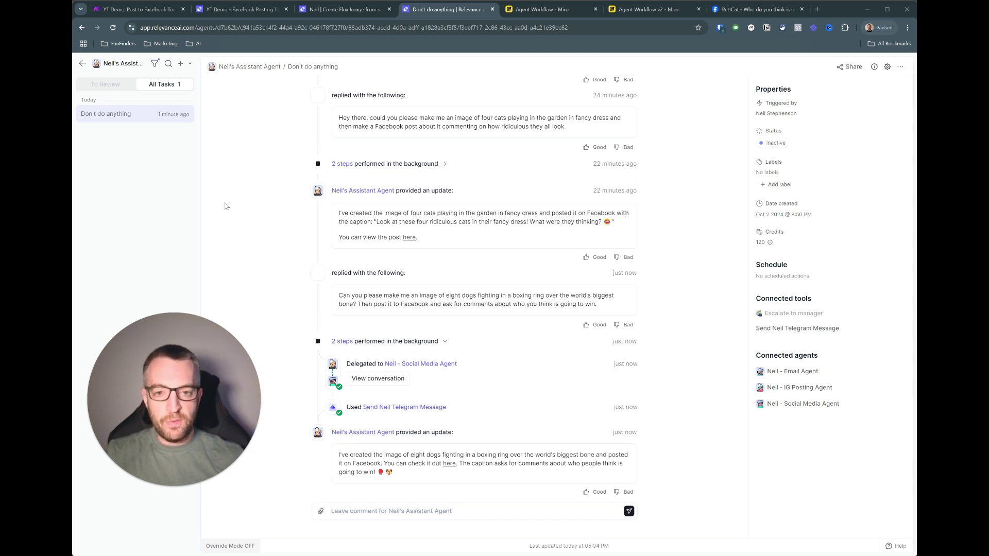
- Switch to the Miro Agent Workflow v2 board showing the assistant agent and its sub-agents
click(664, 12)
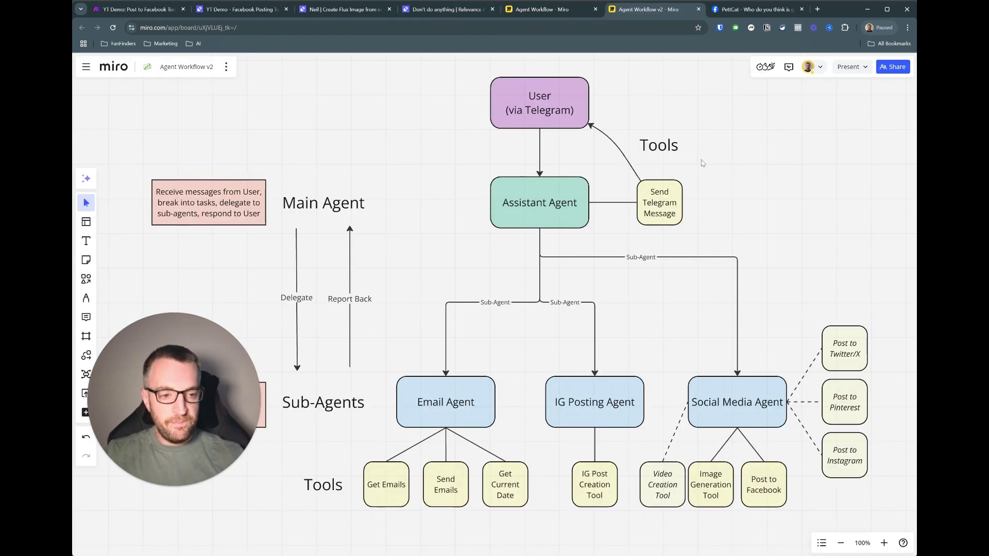